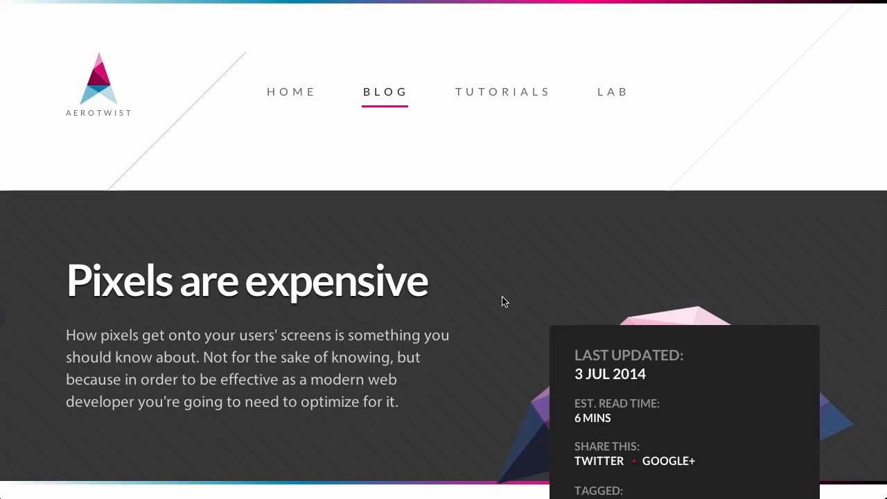
scroll(503, 301, "down", 3)
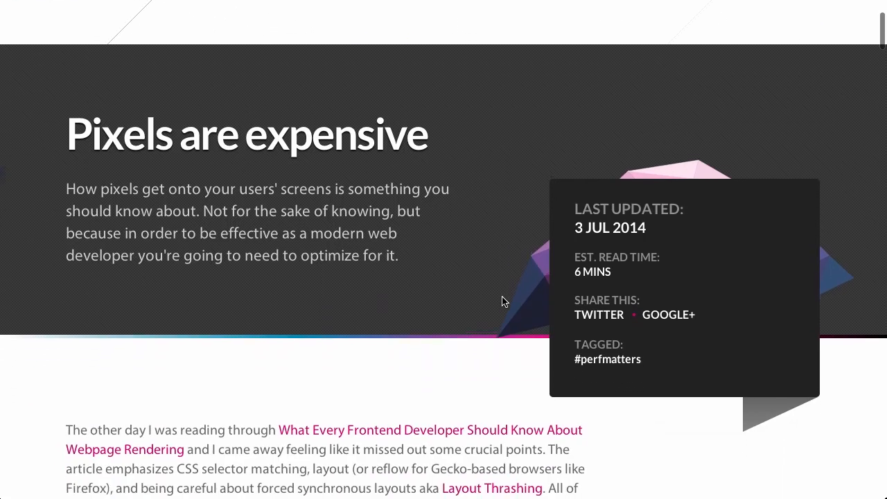
scroll(503, 301, "down", 3)
scroll(650, 355, "down", 2)
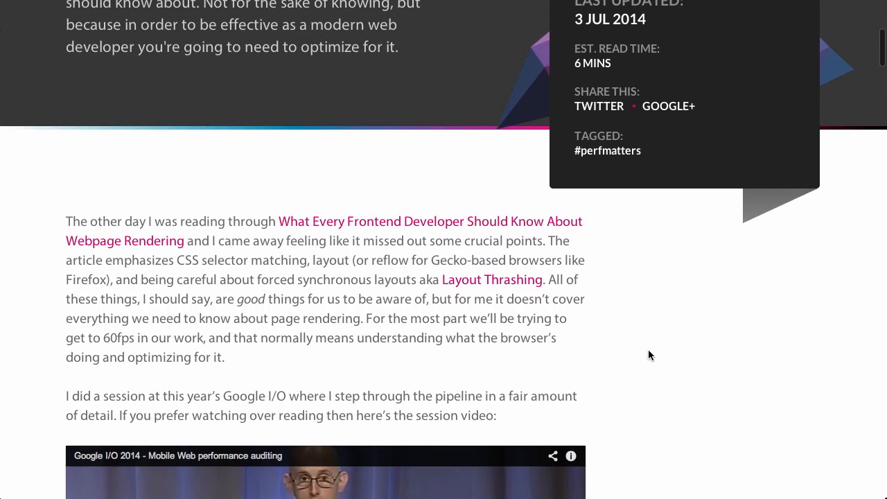
scroll(650, 355, "down", 1)
scroll(649, 355, "up", 2)
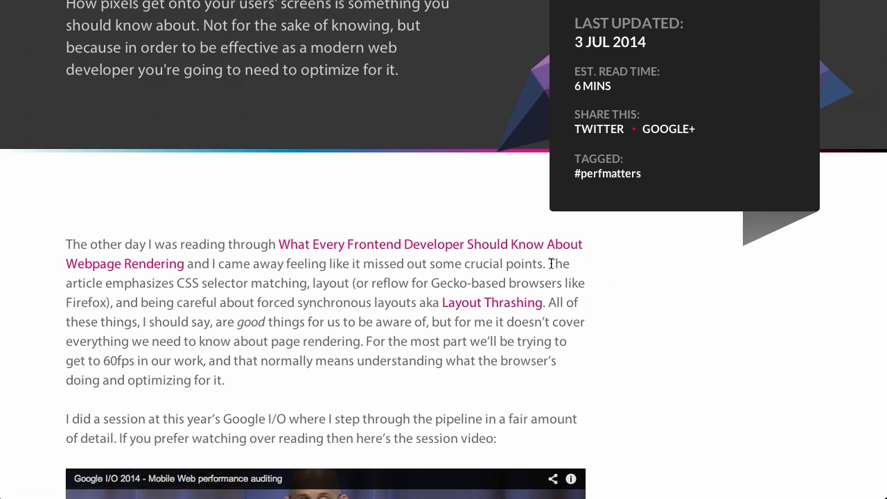
Briefly highlight 'missed out some crucial points' and 'this is super fast' while reading toward Recalculate Style
left_click_drag(542, 264, 368, 266)
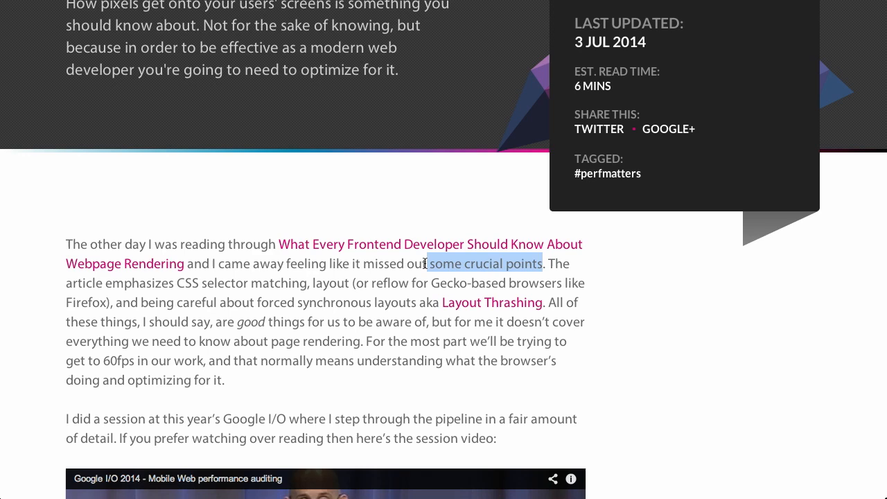
left_click(657, 281)
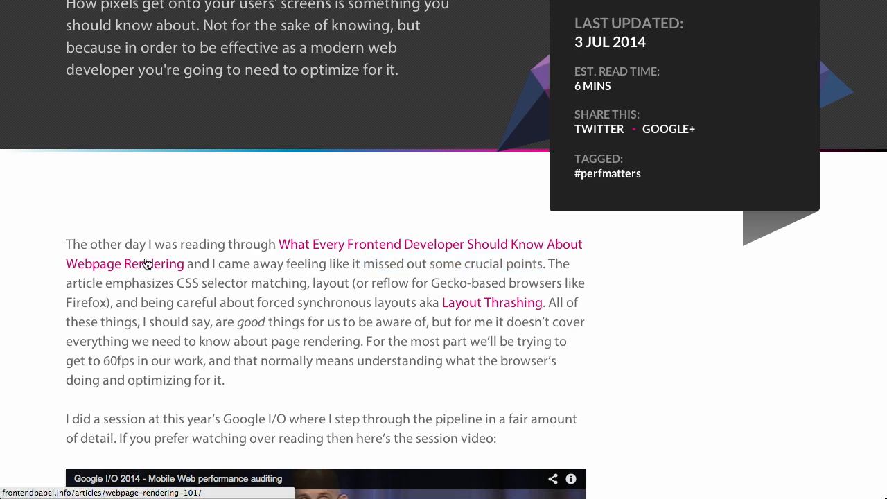
scroll(644, 294, "down", 5)
scroll(643, 294, "down", 6)
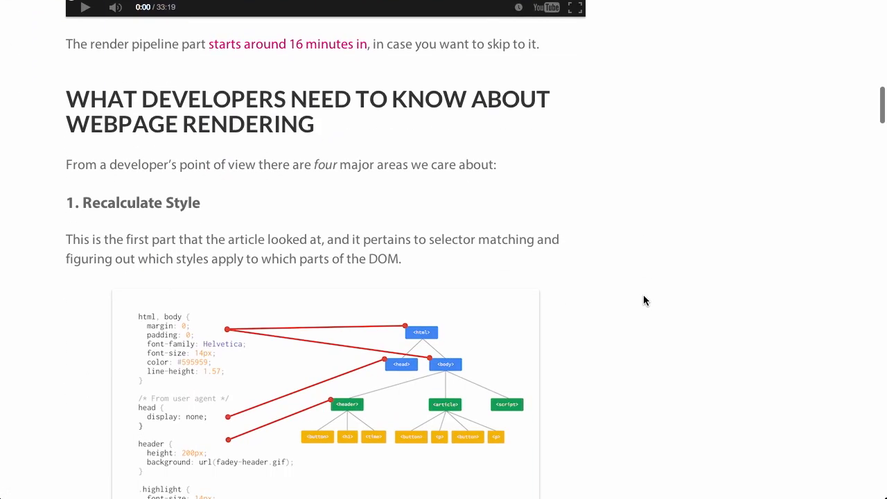
scroll(643, 295, "down", 2)
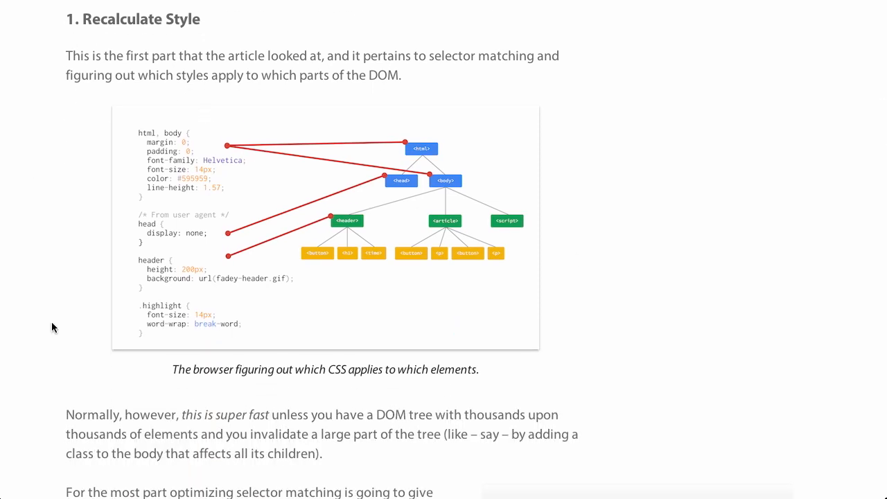
scroll(51, 321, "down", 2)
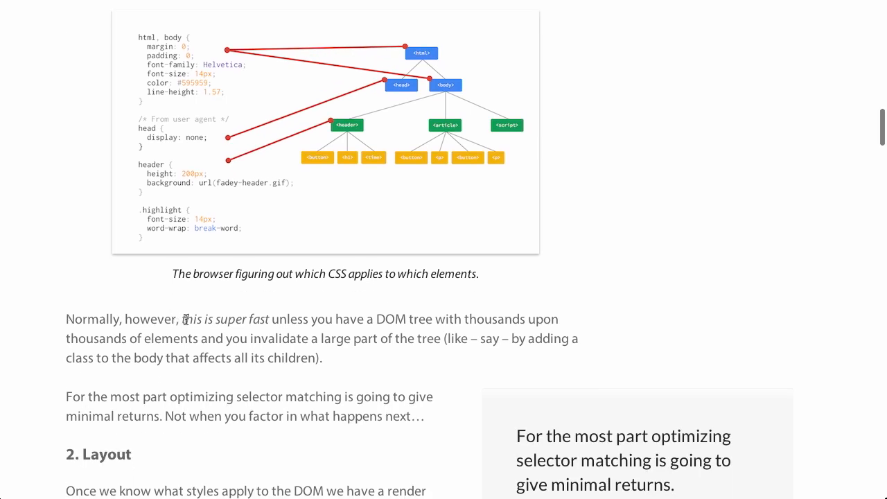
left_click_drag(183, 318, 271, 318)
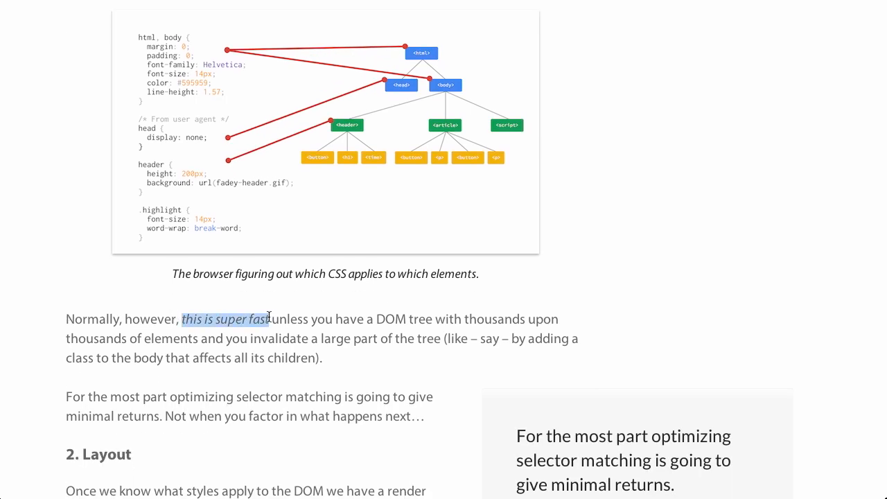
left_click(660, 238)
scroll(660, 238, "up", 4)
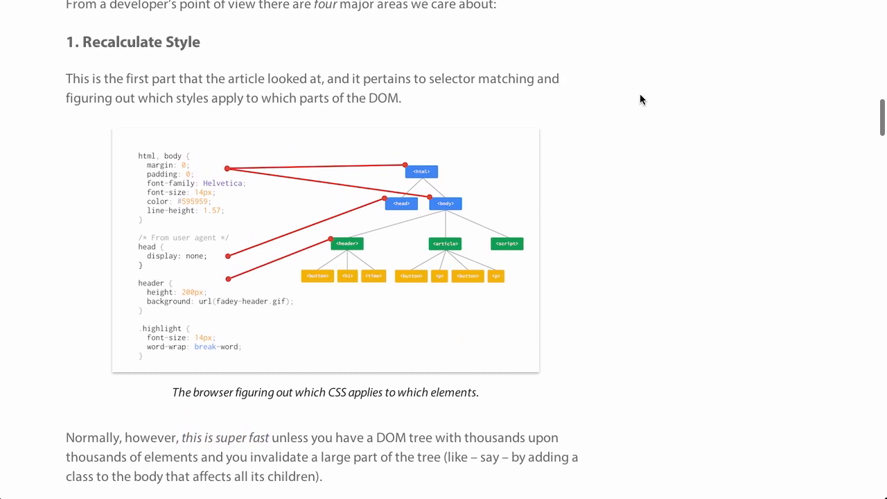
scroll(683, 298, "down", 3)
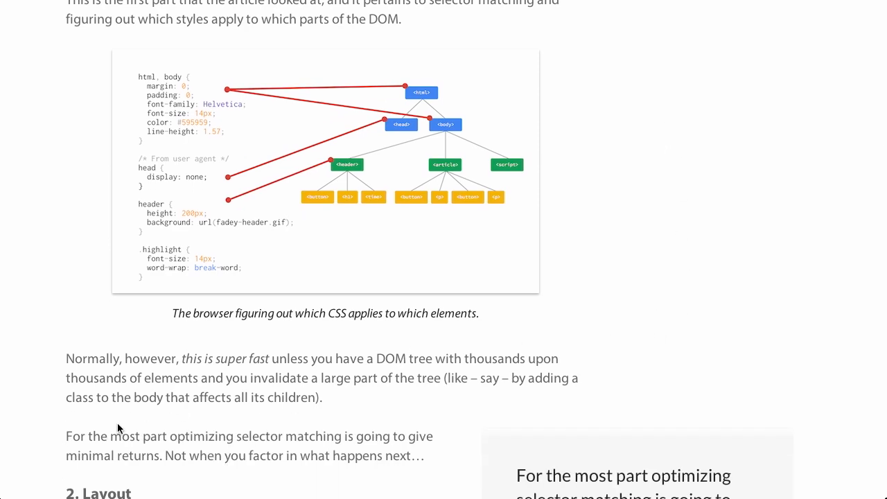
scroll(40, 355, "down", 4)
scroll(39, 355, "down", 4)
scroll(40, 355, "down", 4)
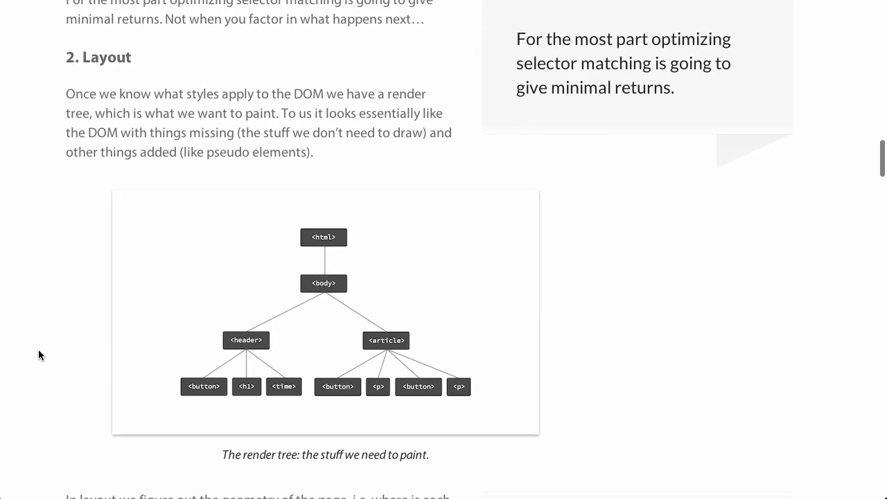
scroll(40, 355, "down", 4)
scroll(40, 355, "down", 4)
scroll(39, 354, "down", 4)
scroll(39, 355, "down", 4)
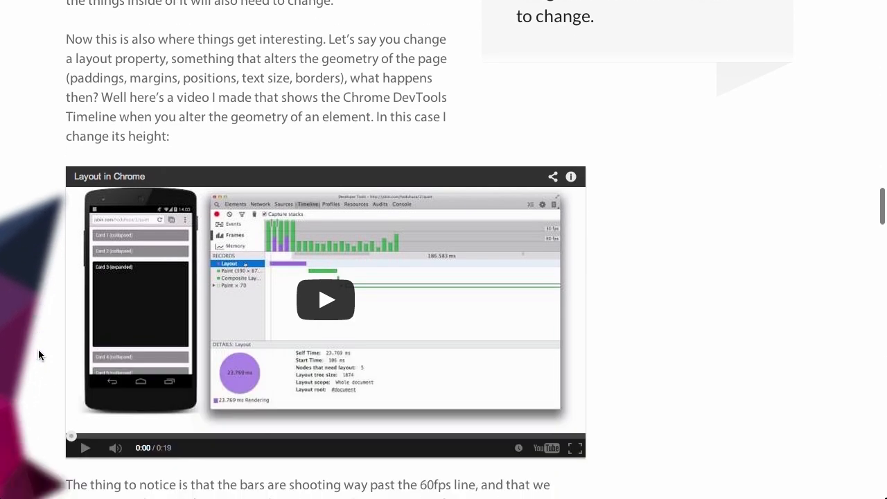
scroll(40, 355, "down", 4)
scroll(39, 355, "down", 5)
scroll(40, 355, "down", 3)
scroll(40, 355, "down", 3)
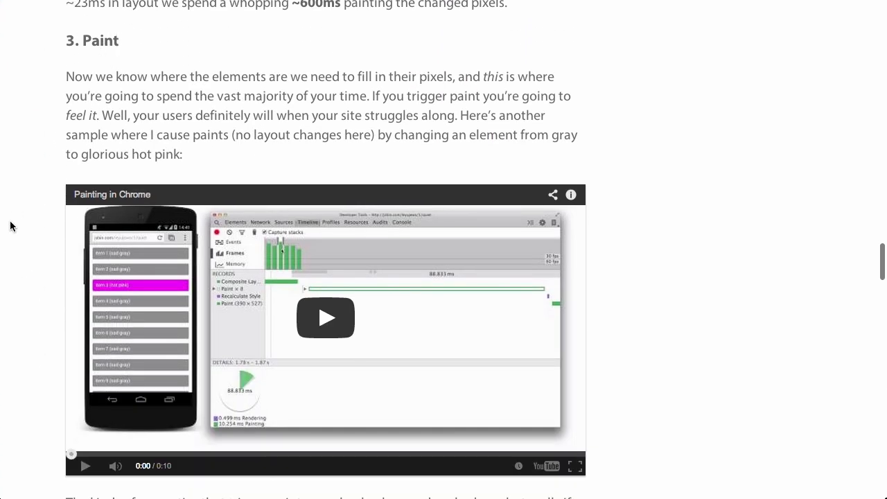
scroll(11, 226, "down", 1)
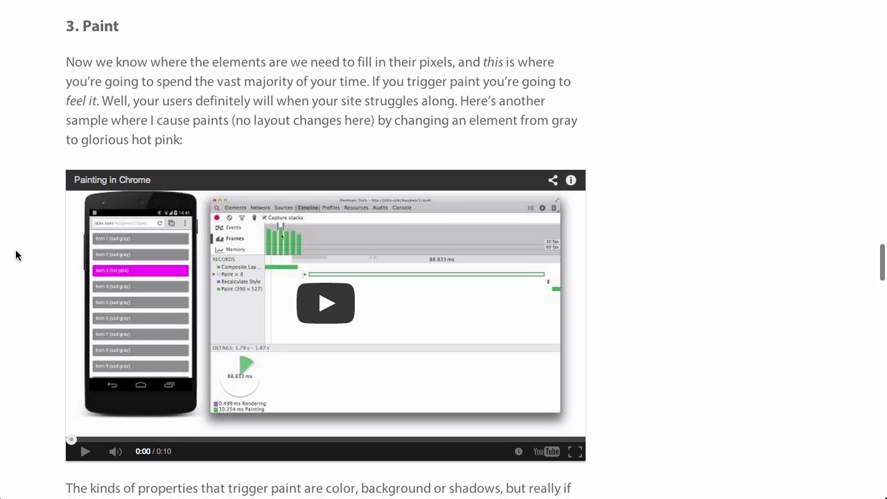
scroll(14, 242, "down", 4)
scroll(17, 255, "down", 3)
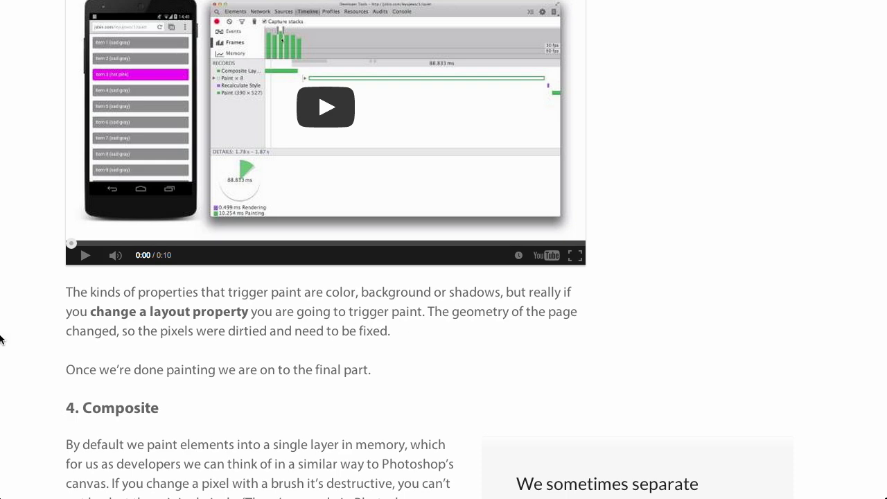
scroll(40, 373, "down", 5)
scroll(40, 374, "down", 5)
scroll(41, 374, "down", 5)
scroll(40, 374, "down", 5)
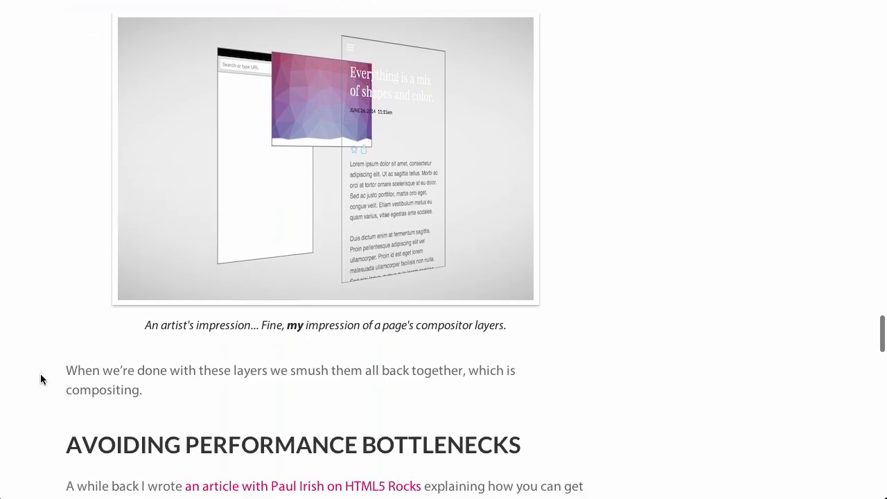
scroll(40, 373, "down", 4)
scroll(40, 374, "down", 3)
scroll(41, 374, "down", 2)
scroll(41, 373, "down", 1)
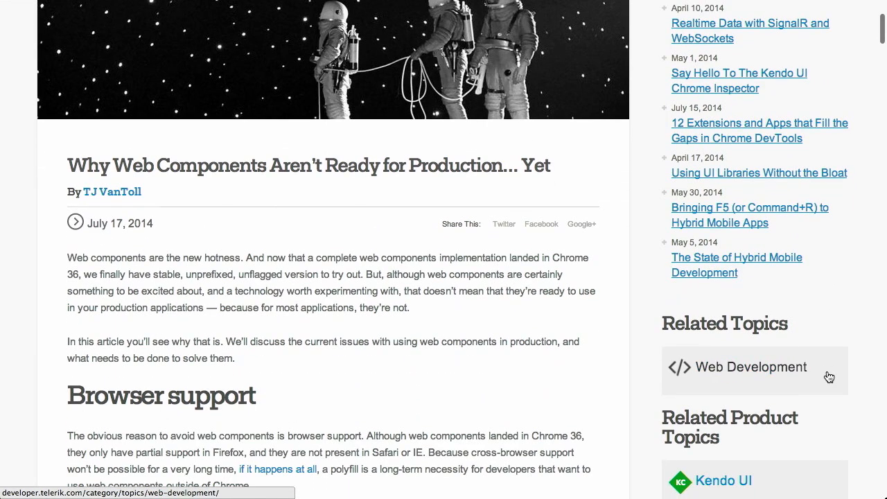
scroll(829, 377, "down", 3)
scroll(829, 376, "down", 2)
scroll(829, 376, "down", 3)
scroll(829, 377, "down", 3)
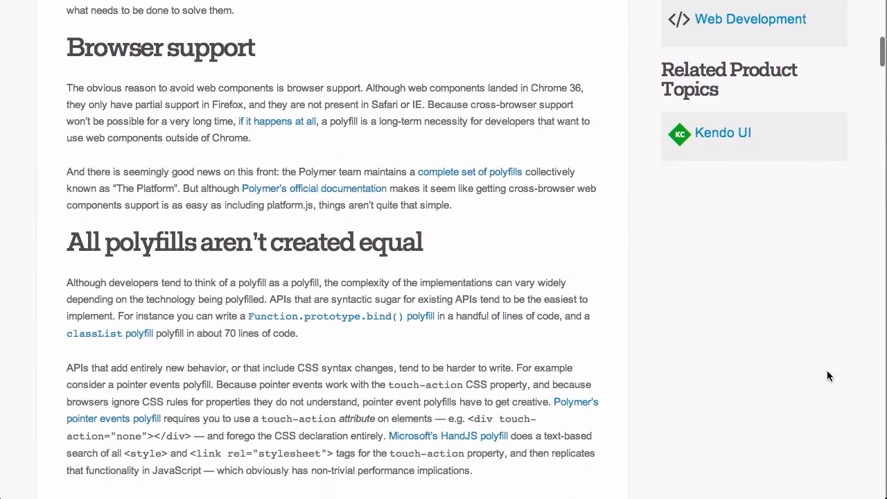
scroll(829, 377, "down", 2)
scroll(829, 376, "down", 1)
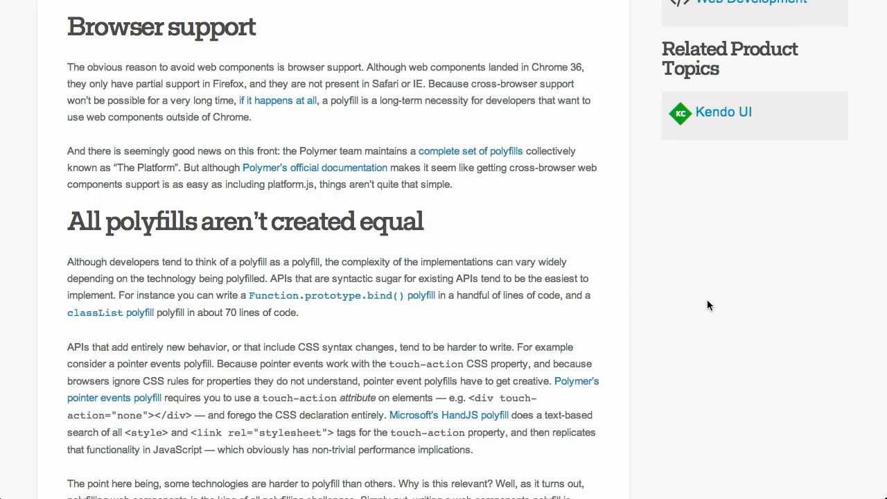
scroll(714, 299, "down", 5)
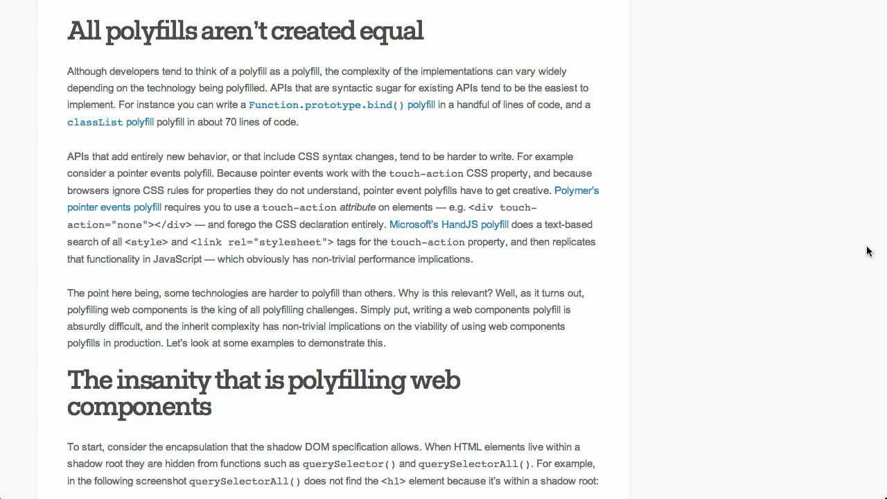
scroll(869, 250, "down", 5)
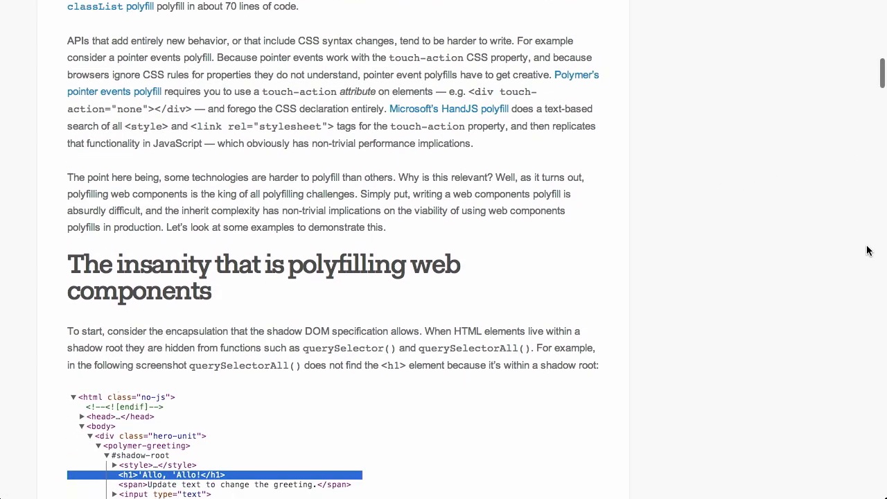
scroll(869, 251, "down", 5)
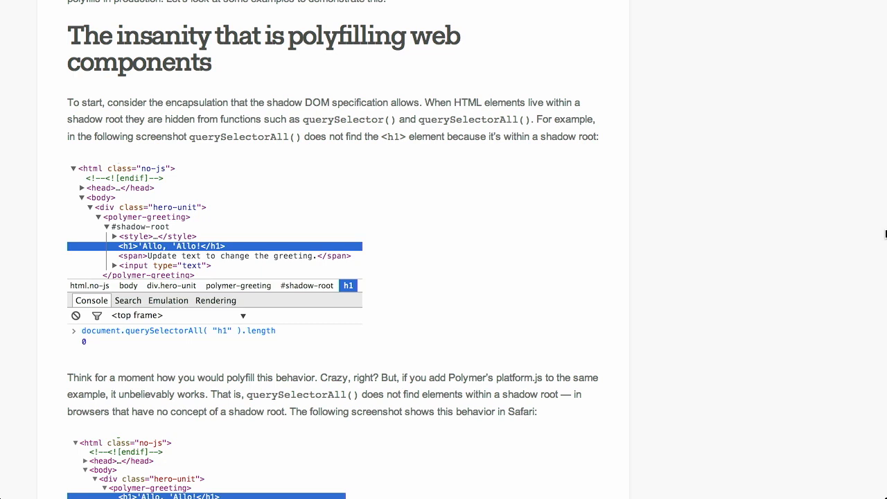
scroll(884, 234, "down", 1)
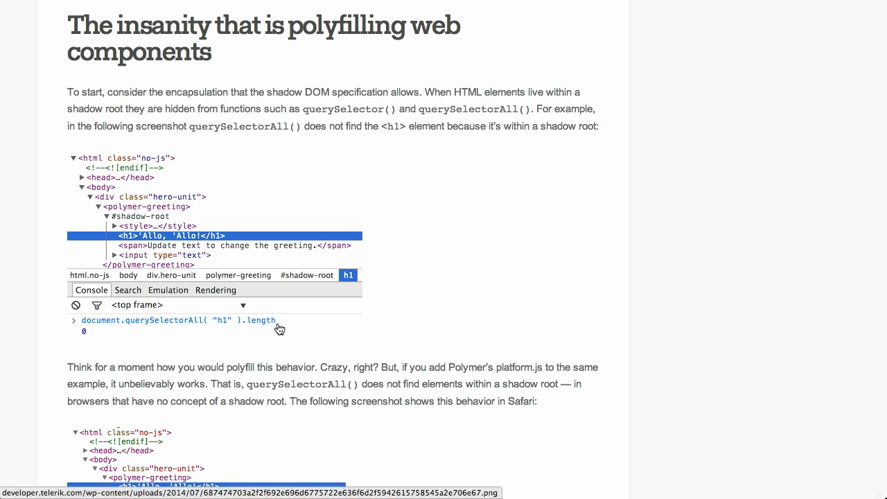
scroll(326, 260, "down", 3)
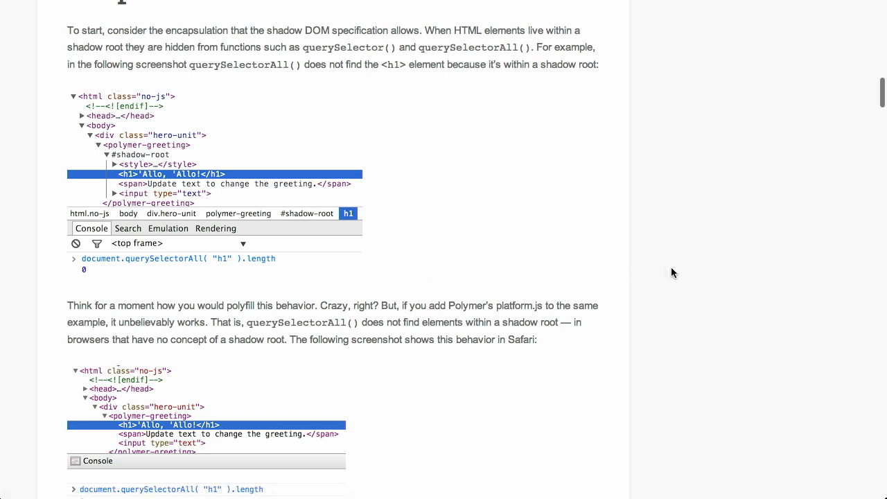
scroll(671, 266, "down", 3)
scroll(671, 273, "down", 3)
scroll(671, 272, "down", 2)
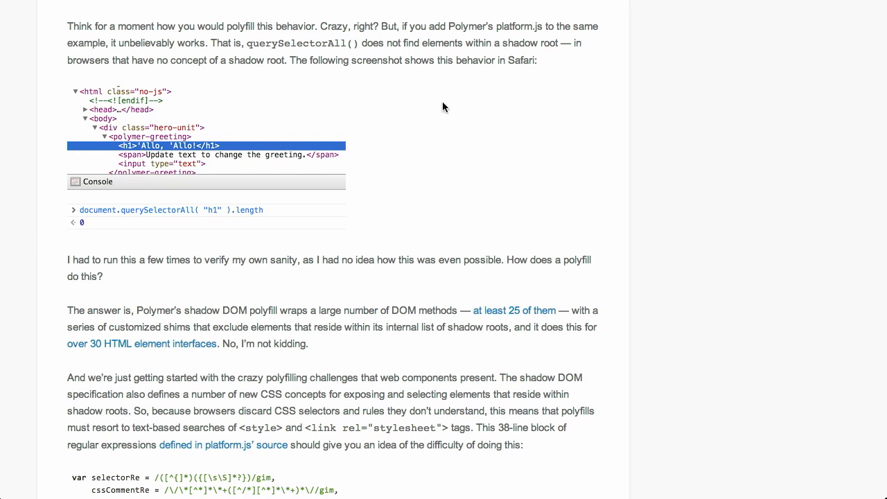
Briefly highlight the mention of Polymer's platform.js while reading toward Performance considerations
left_click_drag(451, 26, 526, 25)
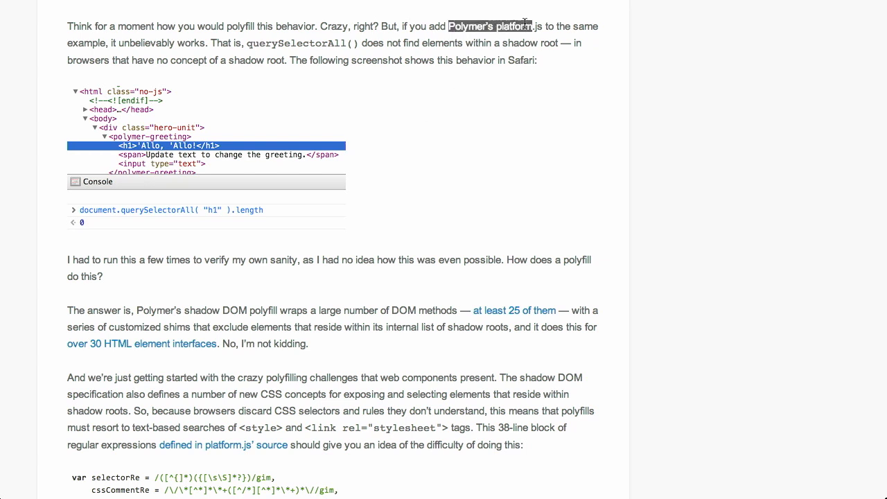
left_click(416, 60)
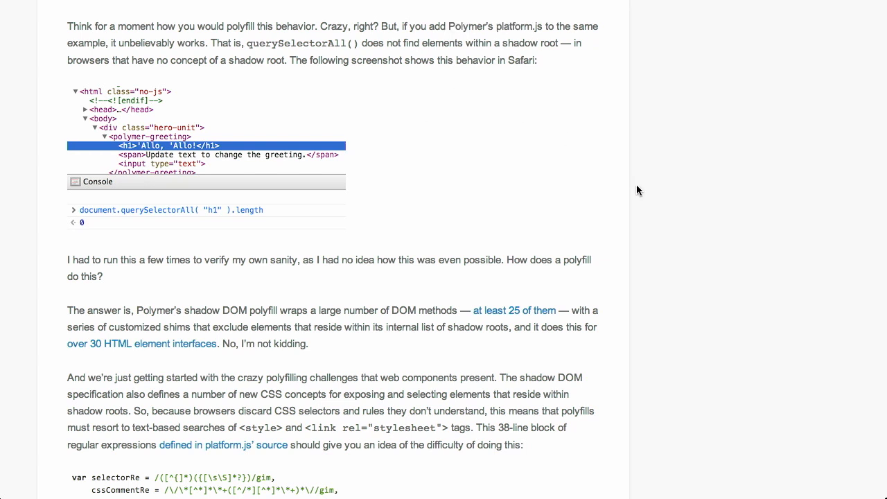
scroll(830, 224, "down", 5)
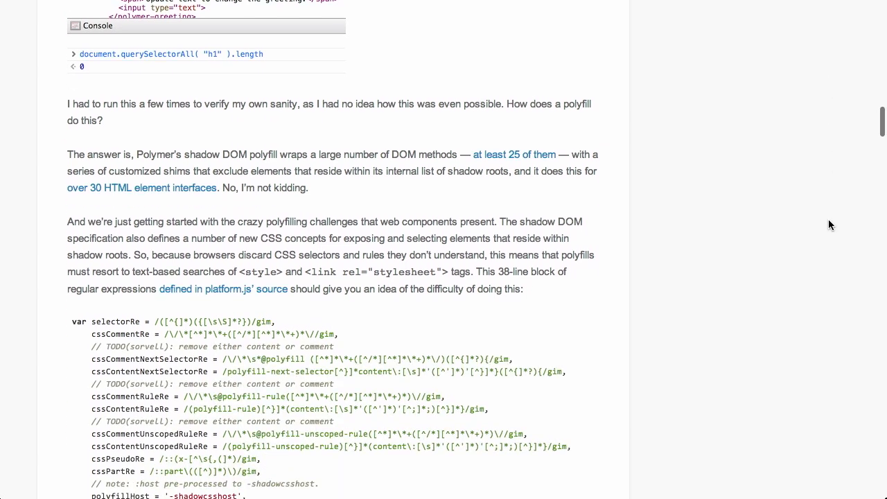
scroll(830, 225, "down", 5)
scroll(830, 224, "down", 2)
scroll(831, 224, "down", 1)
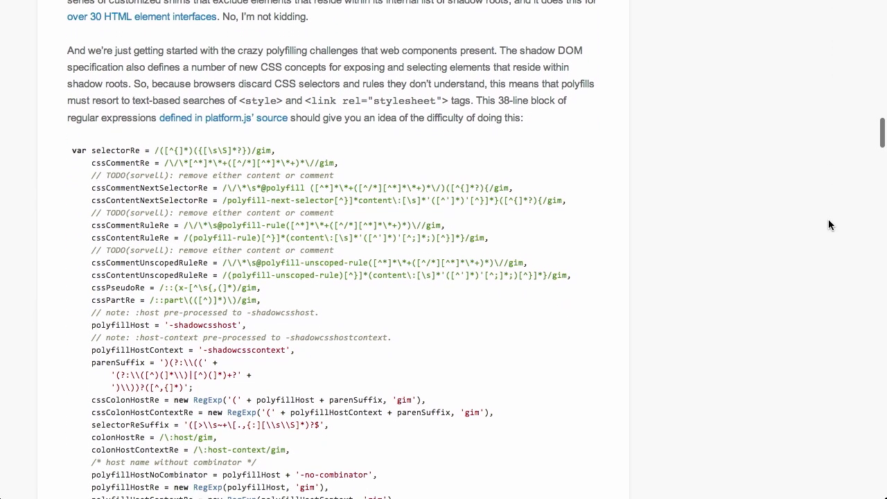
scroll(831, 225, "down", 2)
scroll(830, 225, "down", 1)
scroll(830, 224, "down", 1)
scroll(830, 225, "down", 1)
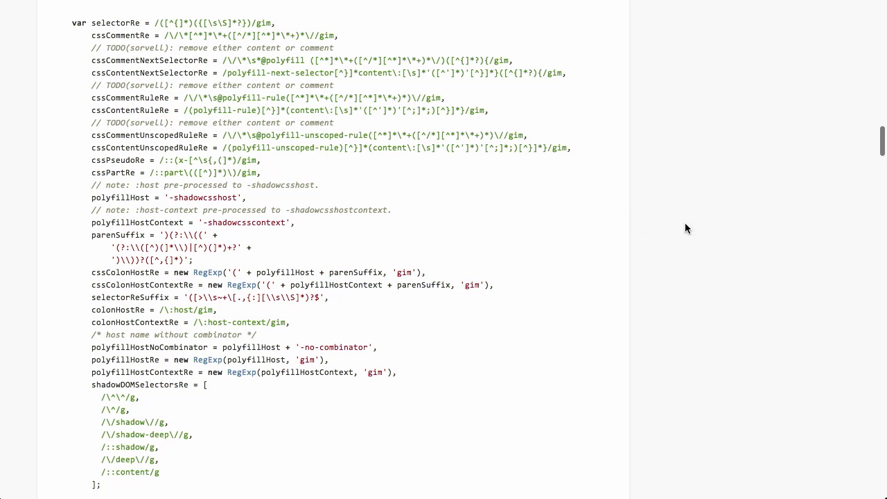
scroll(874, 228, "down", 2)
scroll(874, 228, "down", 2)
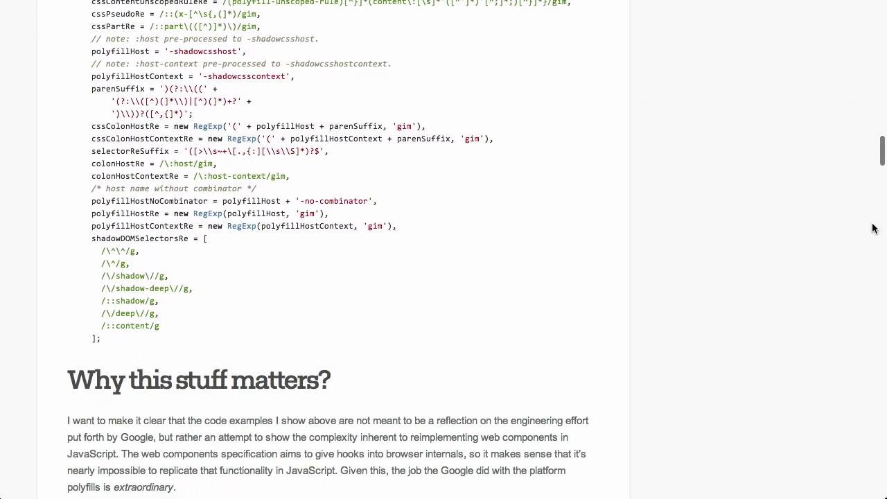
scroll(874, 228, "down", 2)
scroll(874, 228, "down", 2)
scroll(874, 228, "down", 1)
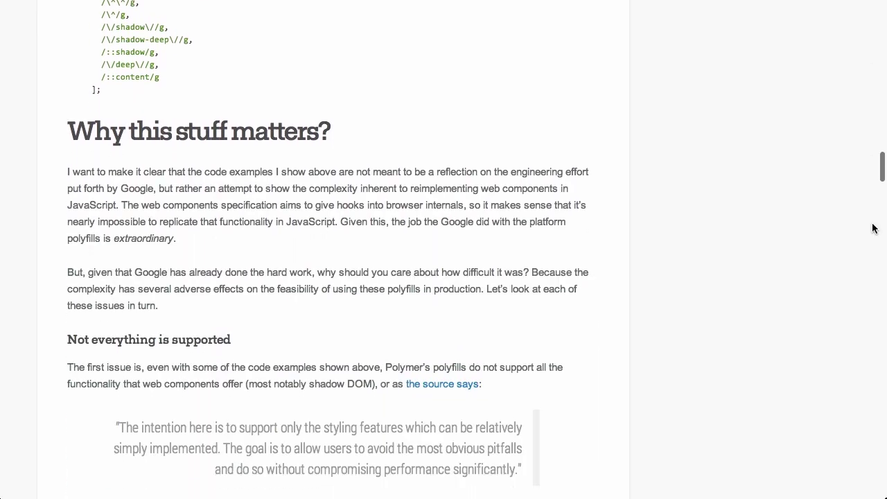
scroll(874, 228, "down", 2)
scroll(874, 228, "up", 2)
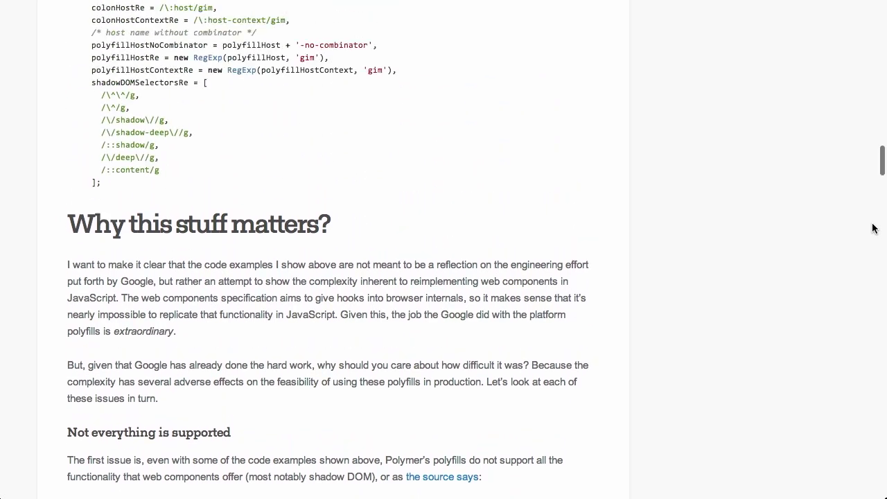
scroll(874, 228, "up", 3)
scroll(874, 228, "down", 2)
scroll(874, 228, "down", 2)
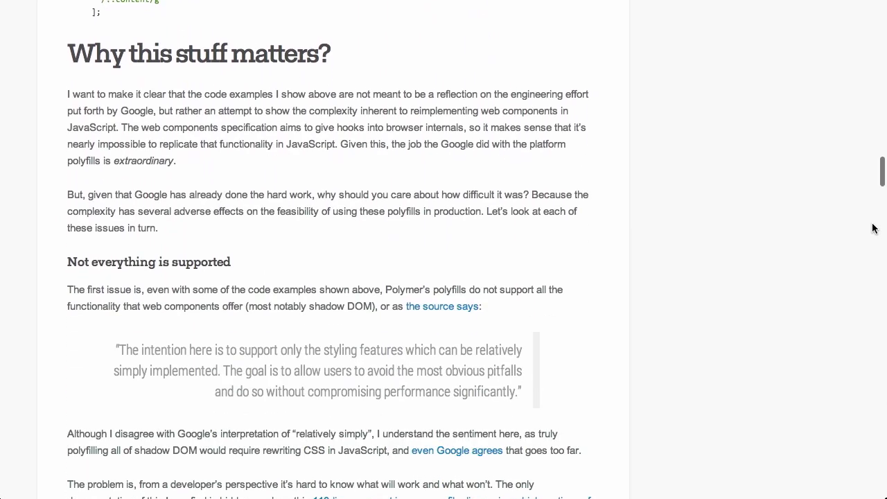
scroll(874, 228, "down", 1)
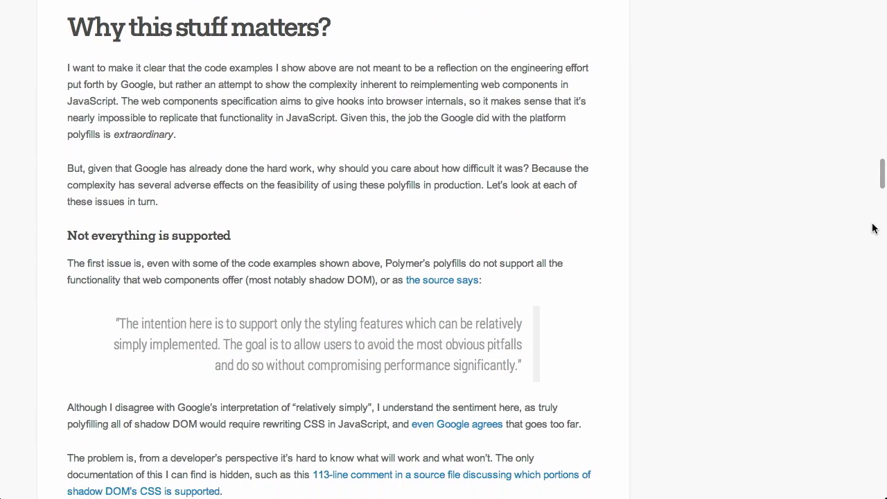
scroll(804, 216, "down", 3)
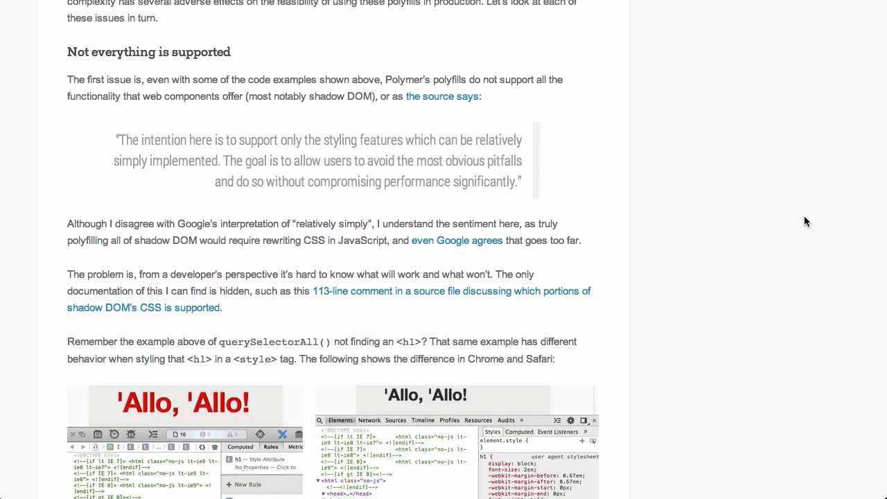
scroll(804, 215, "down", 3)
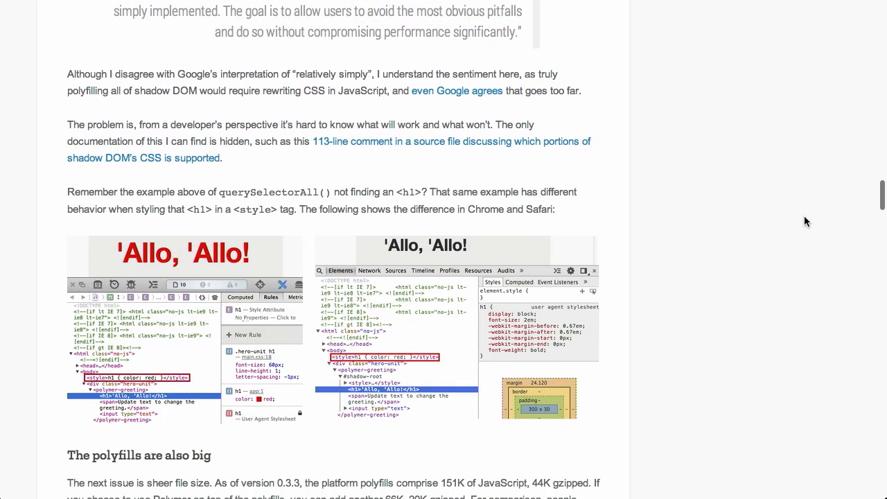
scroll(804, 216, "down", 2)
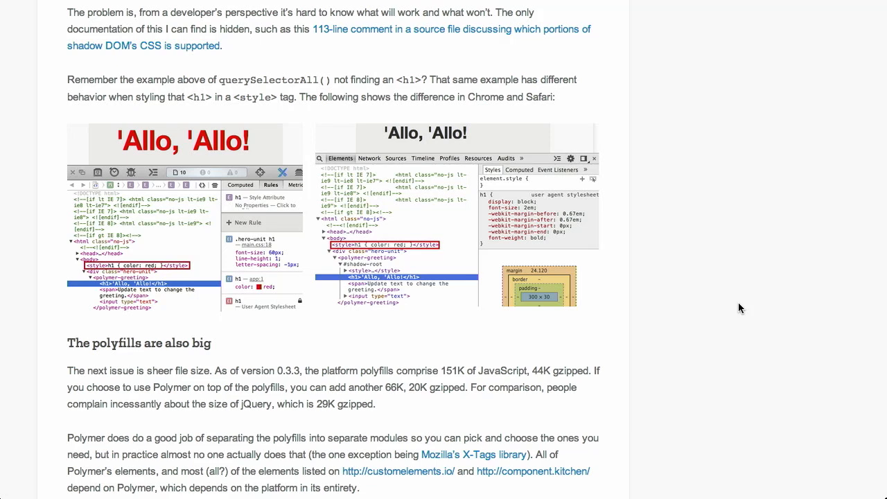
scroll(740, 308, "up", 3)
scroll(740, 308, "up", 4)
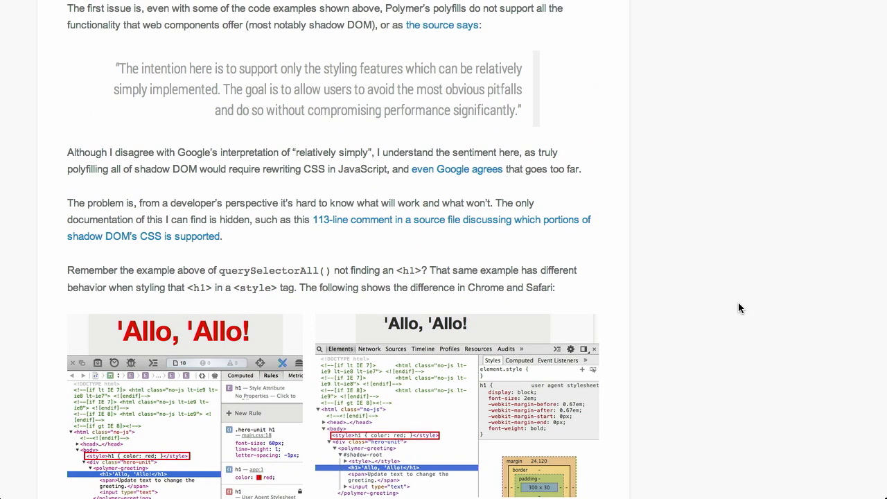
scroll(740, 307, "down", 3)
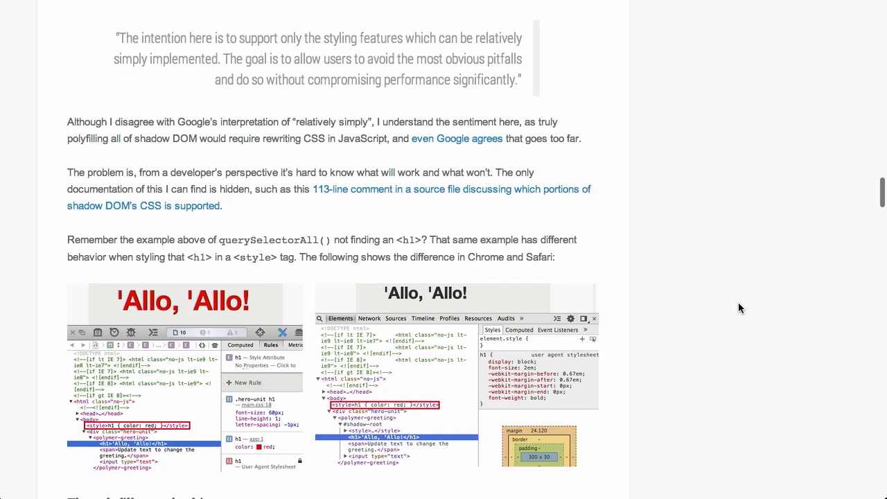
scroll(740, 308, "down", 4)
scroll(740, 308, "down", 5)
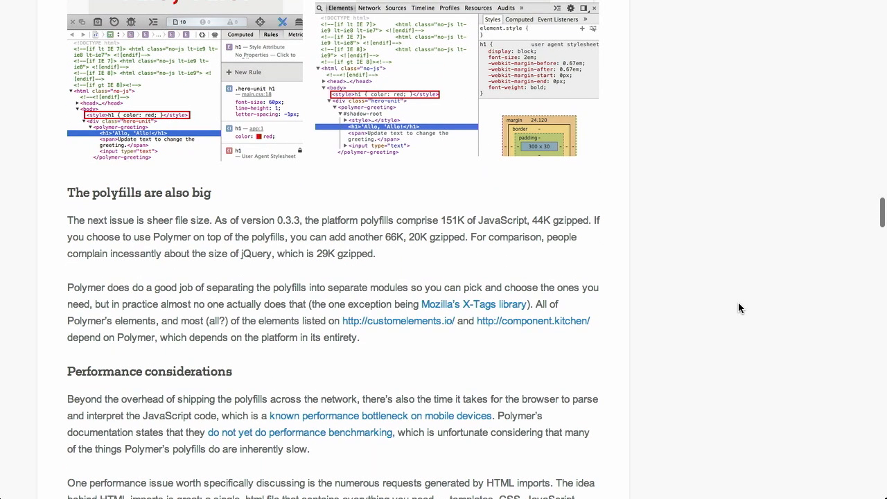
scroll(741, 307, "down", 2)
scroll(741, 308, "down", 1)
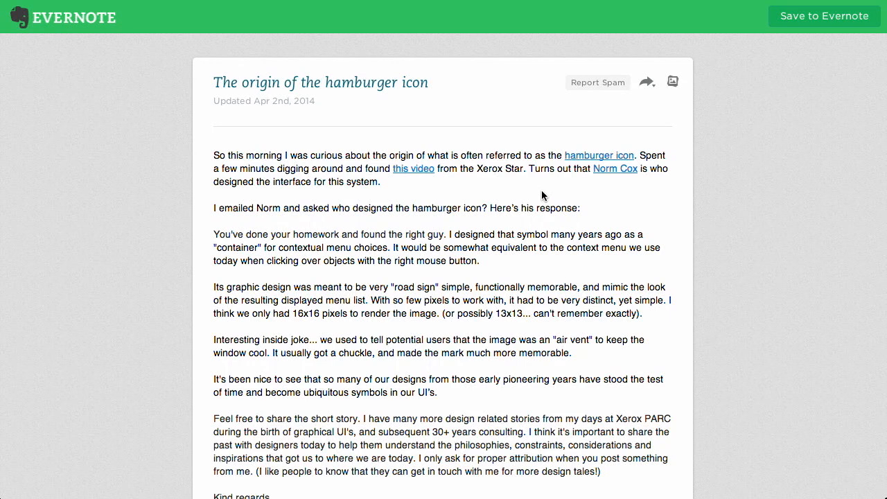
left_click_drag(528, 170, 529, 179)
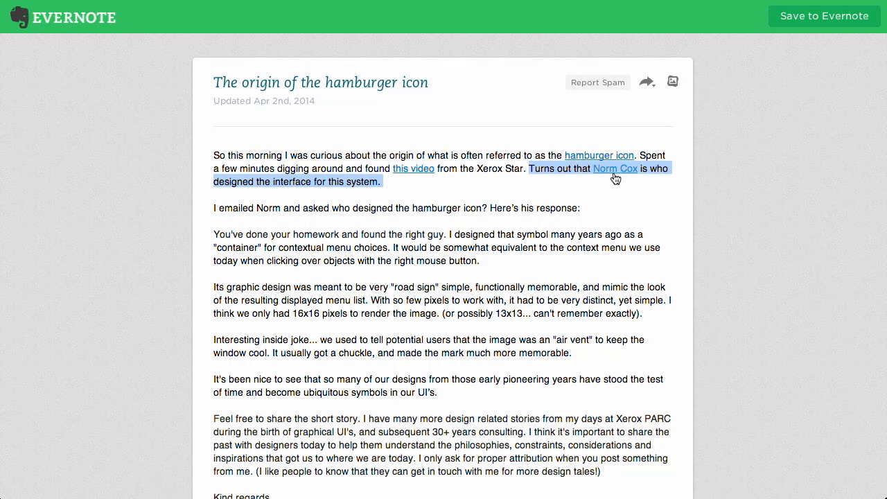
left_click(427, 185)
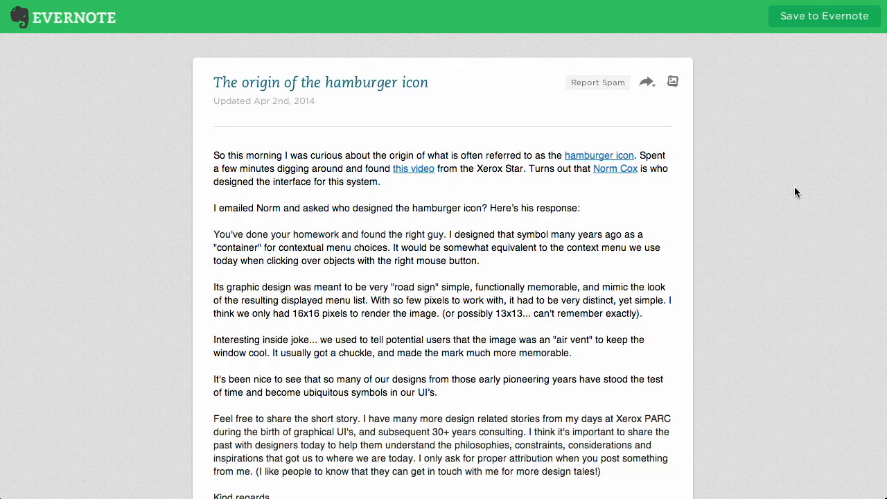
scroll(794, 187, "down", 3)
scroll(794, 187, "down", 3)
scroll(794, 187, "down", 3)
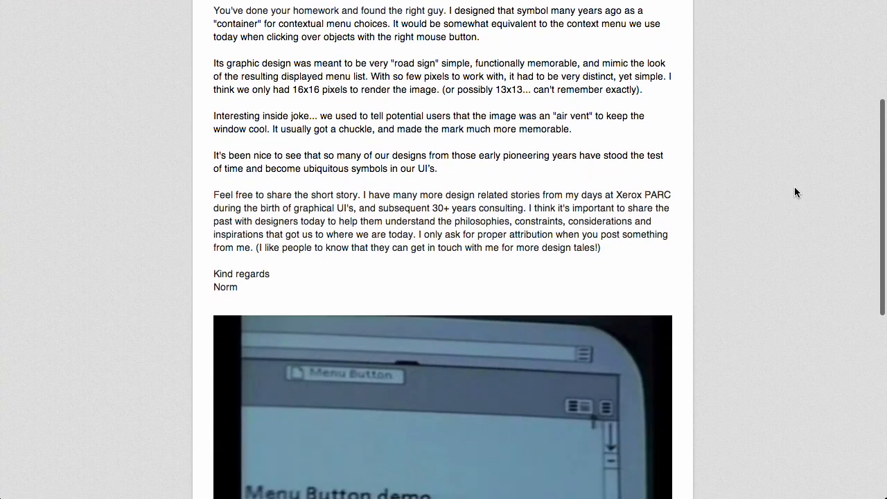
scroll(794, 187, "down", 3)
left_click_drag(617, 129, 675, 130)
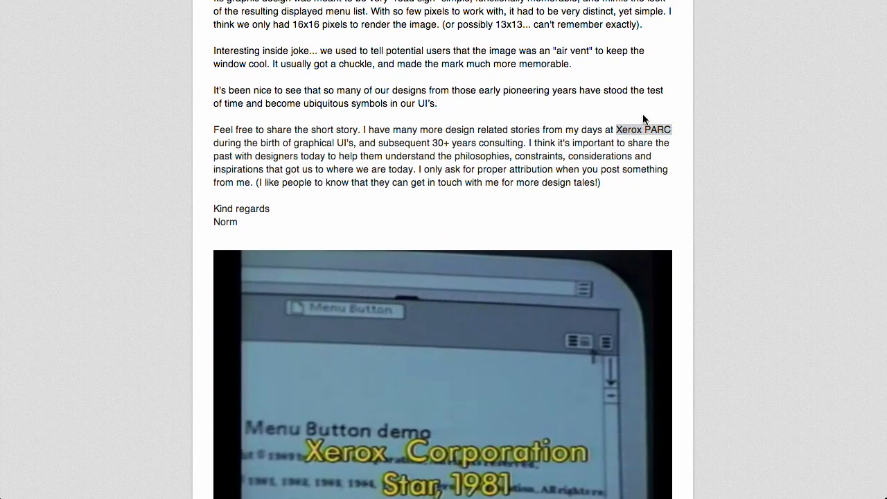
left_click(611, 126)
scroll(485, 242, "down", 5)
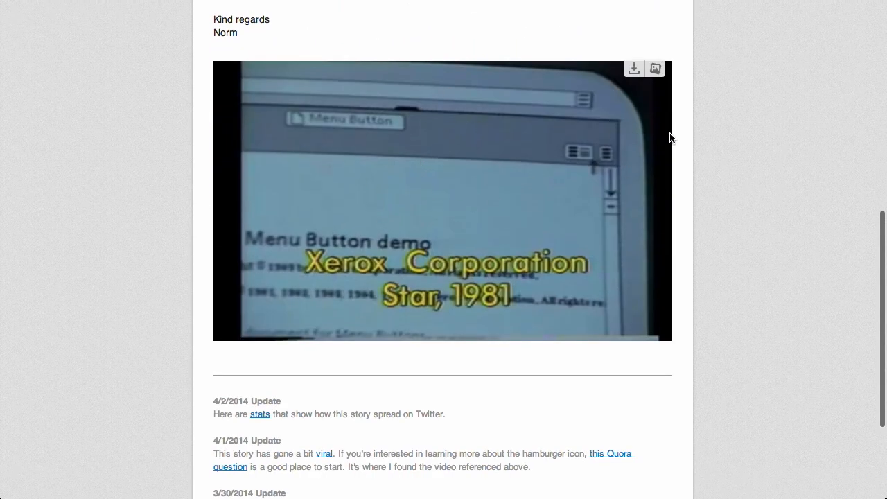
scroll(788, 130, "up", 3)
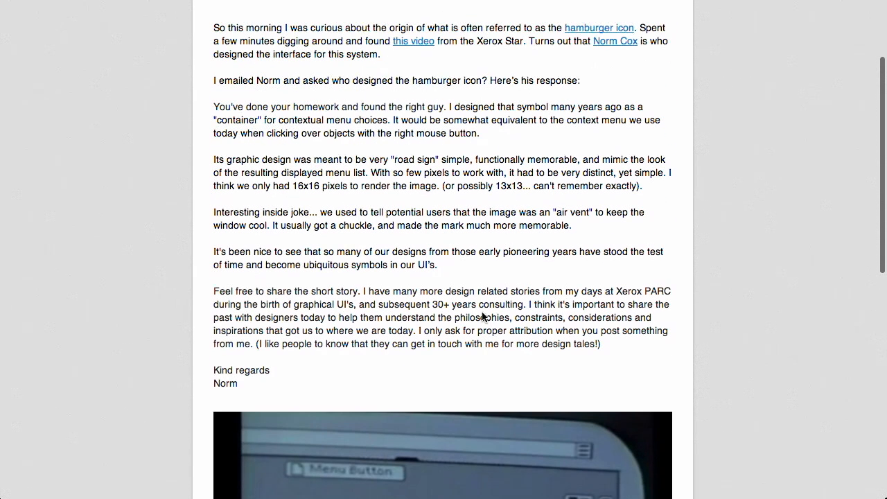
scroll(479, 315, "up", 10)
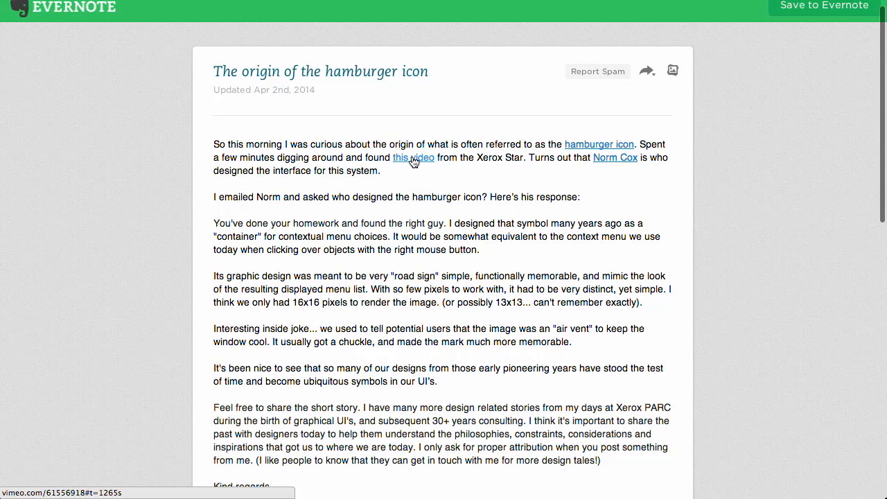
scroll(707, 295, "down", 1)
scroll(707, 295, "down", 10)
scroll(707, 296, "down", 3)
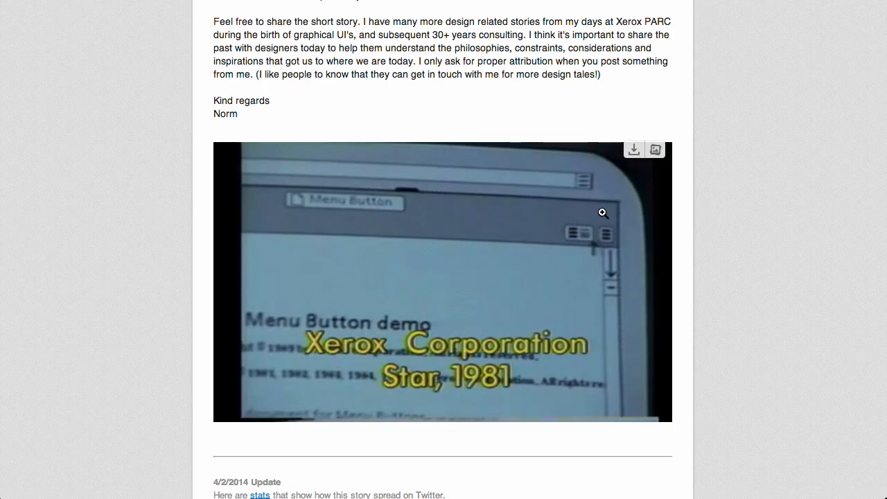
scroll(728, 133, "up", 7)
scroll(727, 133, "up", 4)
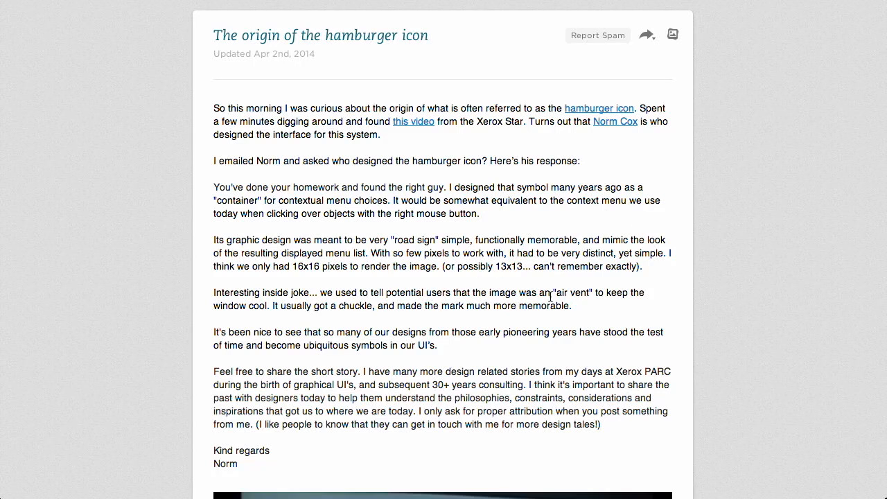
left_click_drag(553, 292, 592, 292)
left_click(607, 293)
scroll(646, 311, "down", 3)
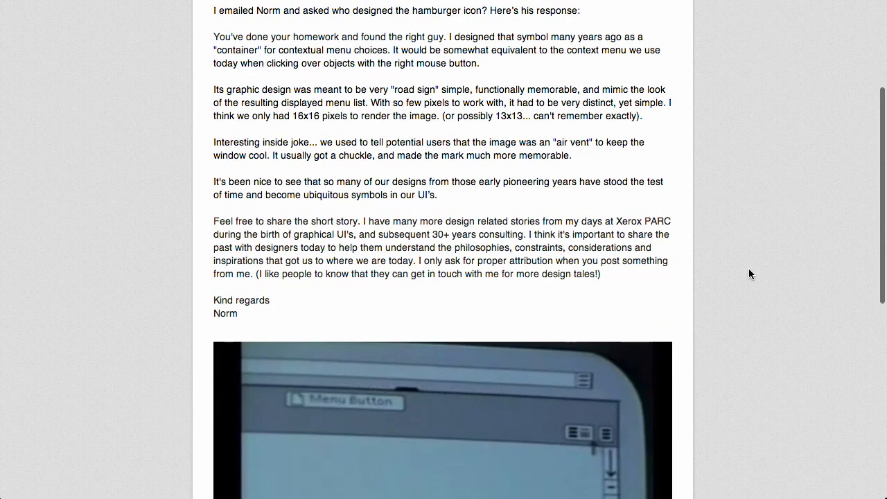
scroll(748, 268, "down", 5)
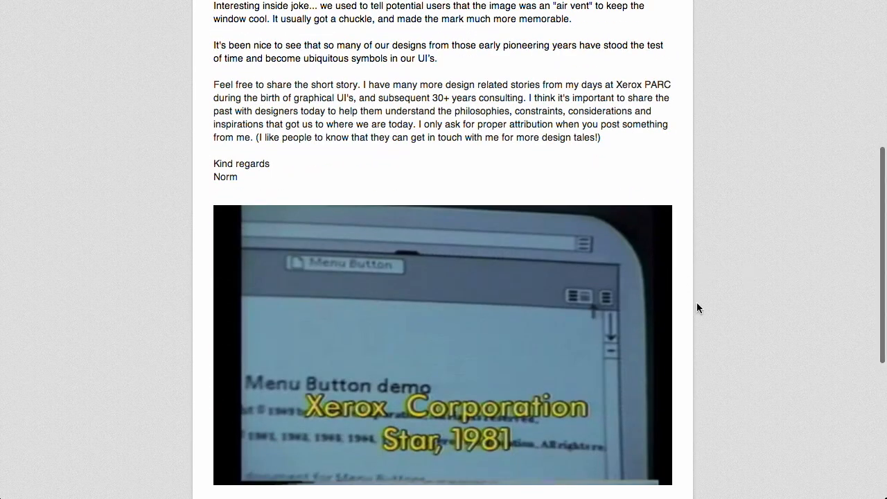
scroll(697, 302, "up", 5)
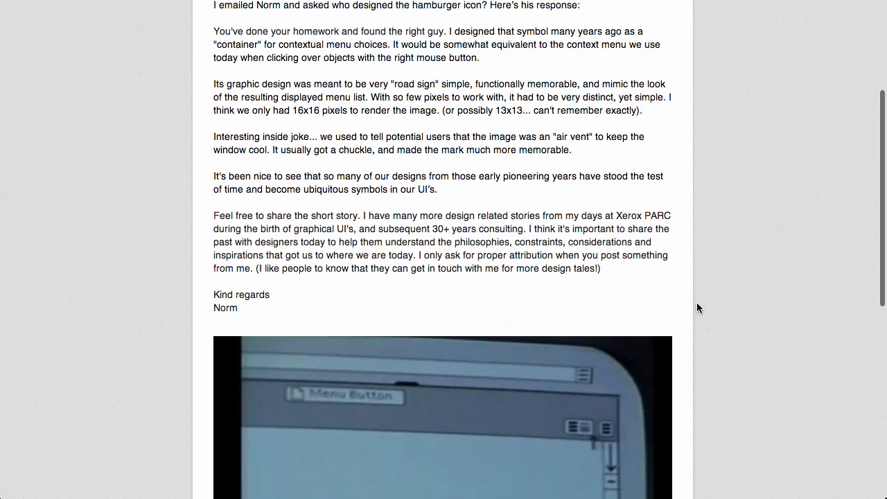
scroll(697, 302, "up", 4)
scroll(699, 309, "up", 2)
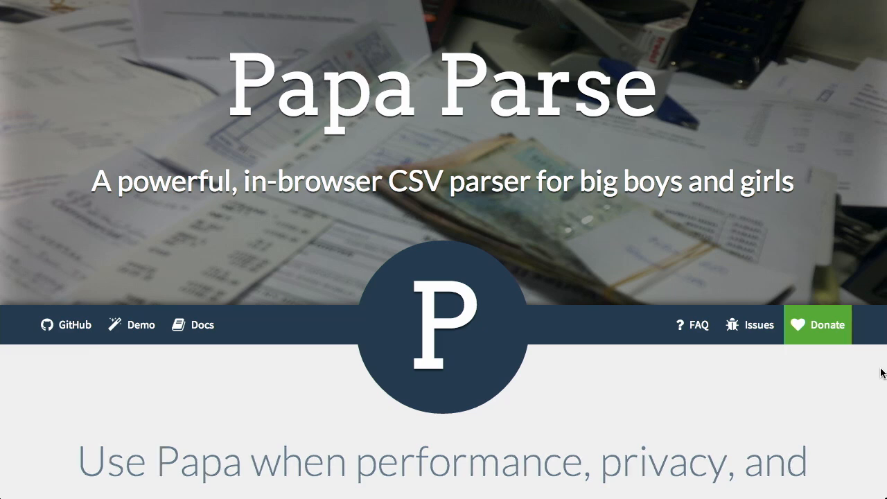
scroll(883, 373, "down", 2)
scroll(883, 372, "down", 1)
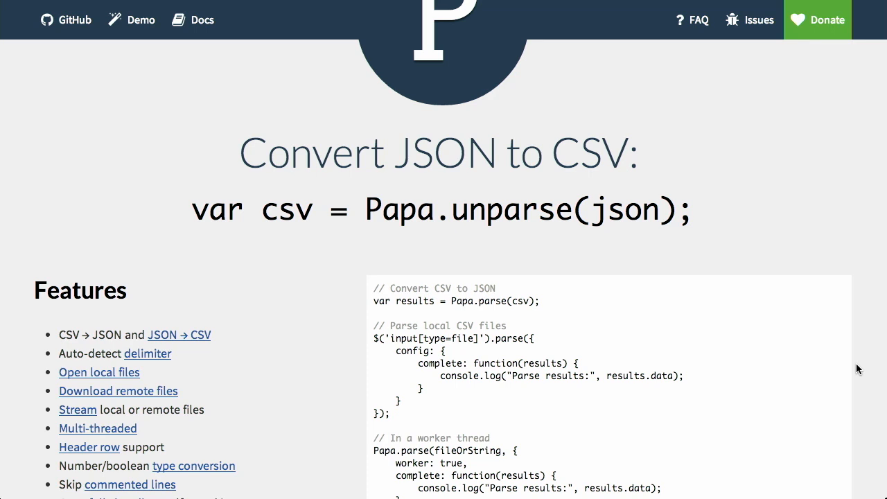
scroll(858, 369, "down", 1)
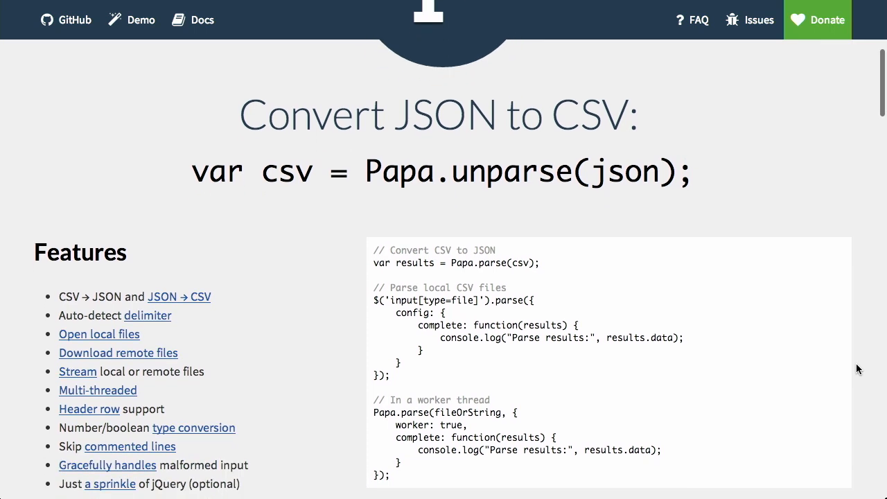
scroll(858, 370, "down", 3)
scroll(858, 369, "down", 2)
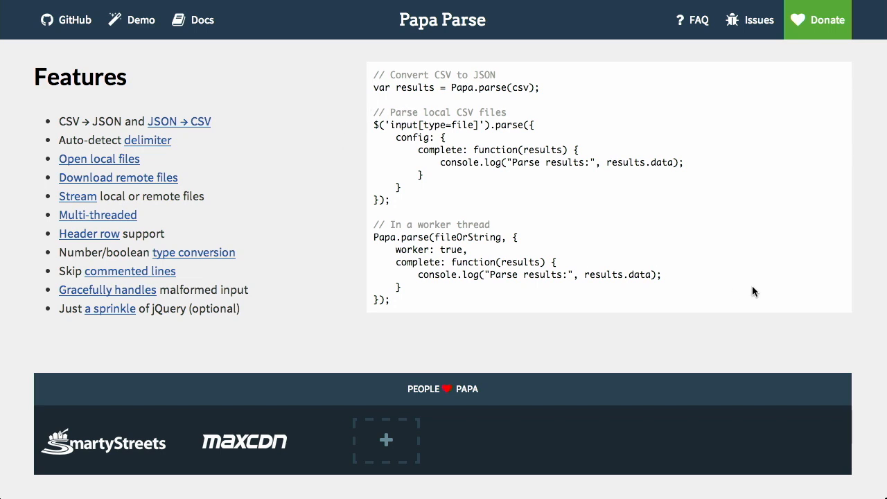
scroll(833, 285, "down", 2)
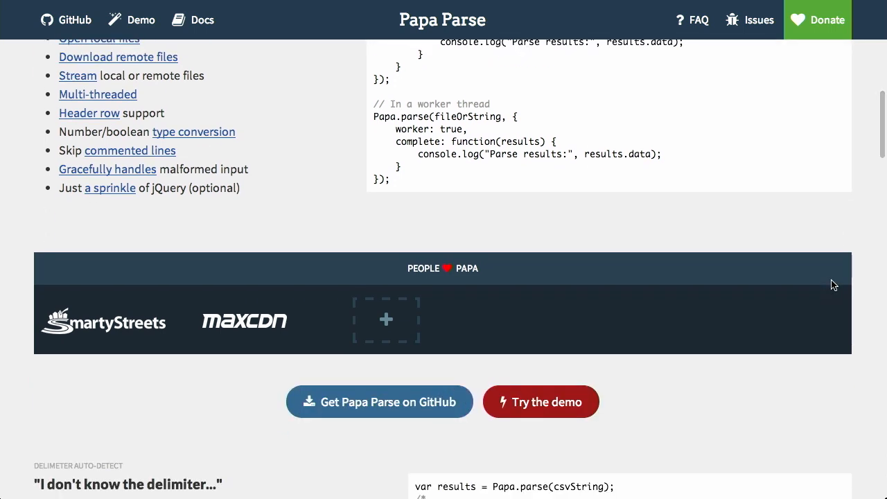
scroll(834, 284, "down", 2)
scroll(833, 284, "down", 3)
scroll(833, 284, "down", 1)
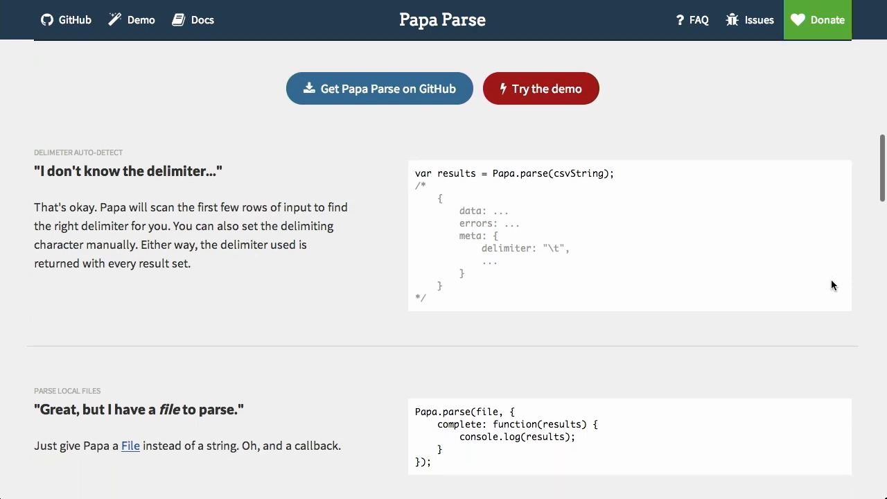
scroll(833, 284, "down", 1)
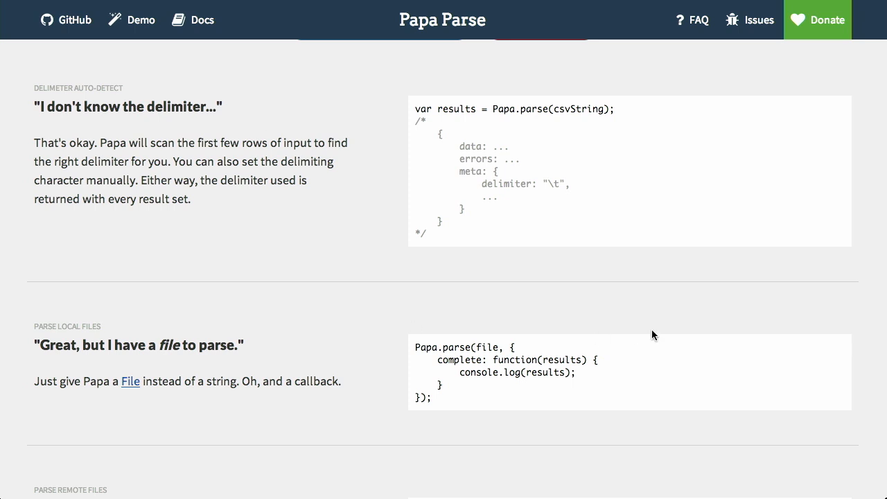
scroll(775, 315, "down", 1)
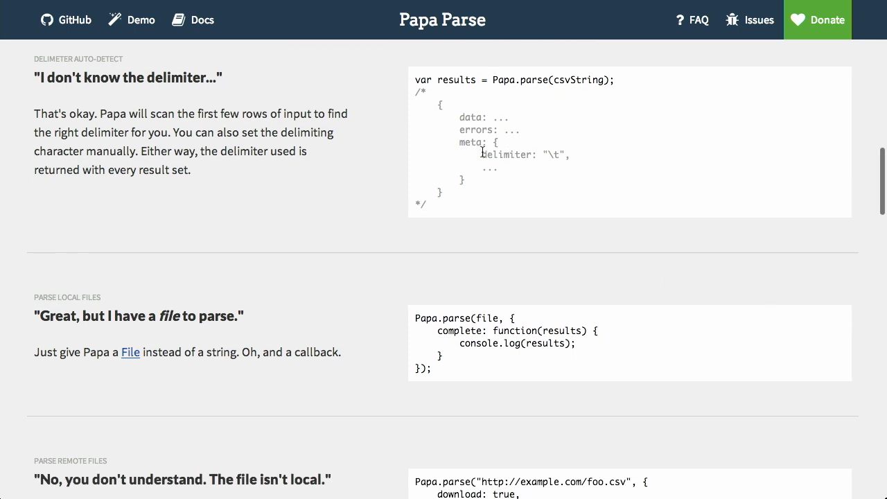
left_click_drag(482, 154, 565, 155)
left_click(563, 165)
scroll(839, 266, "down", 3)
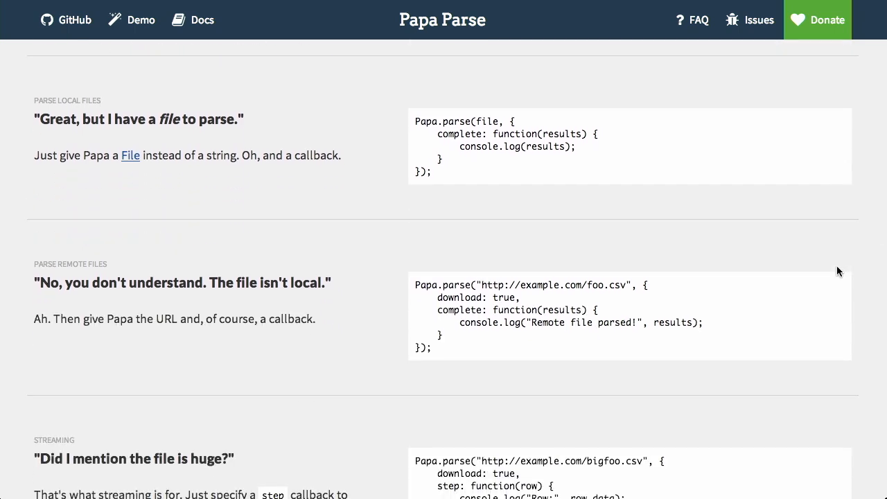
double_click(483, 123)
left_click(483, 123)
scroll(777, 203, "down", 3)
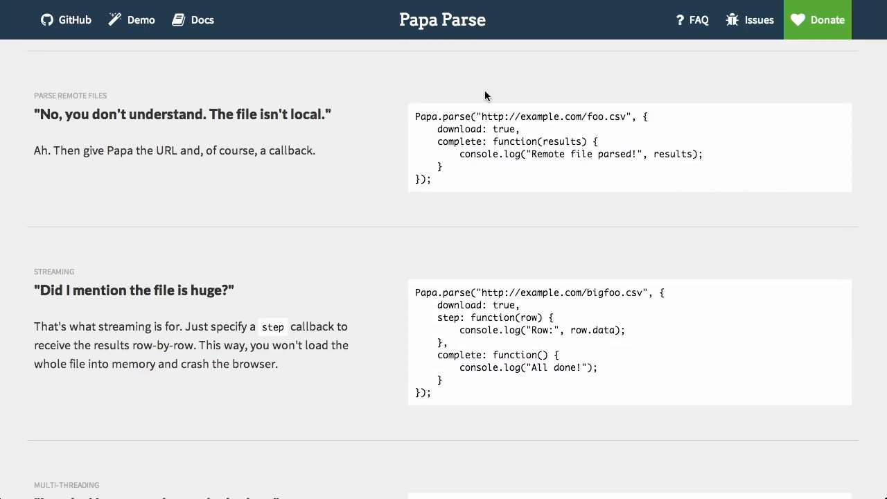
left_click_drag(482, 117, 627, 117)
left_click(627, 119)
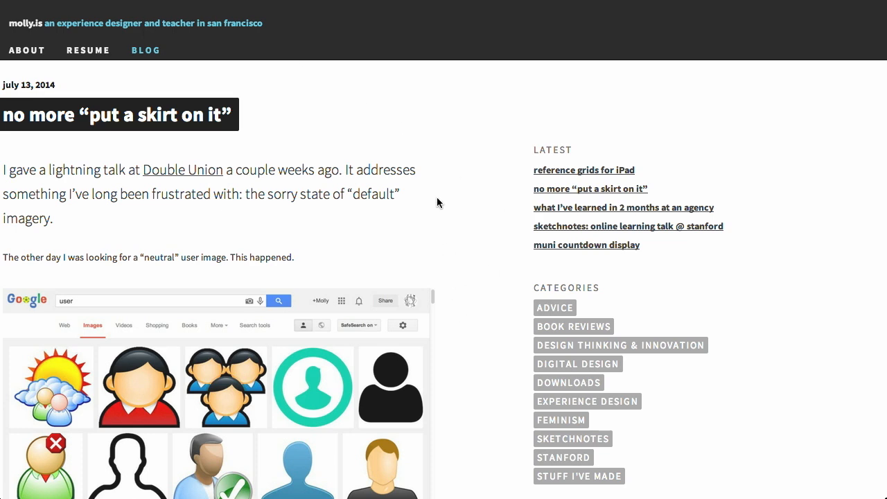
scroll(436, 197, "down", 5)
scroll(436, 197, "down", 1)
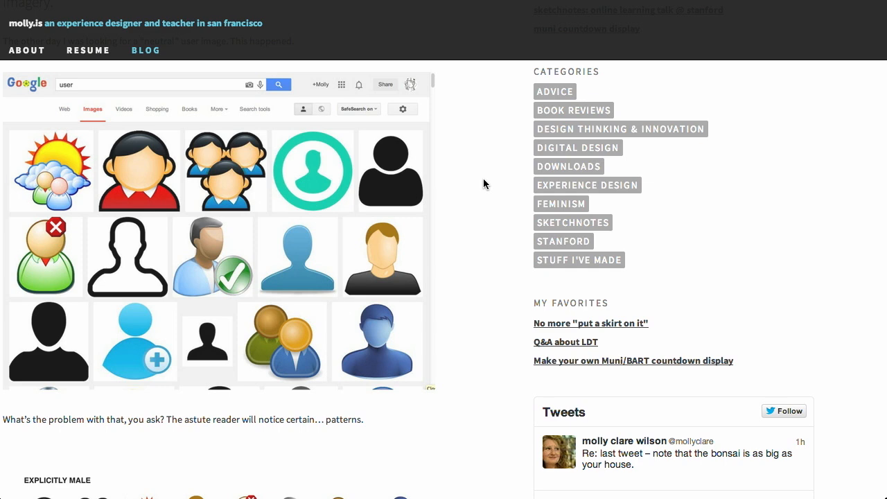
scroll(478, 281, "down", 5)
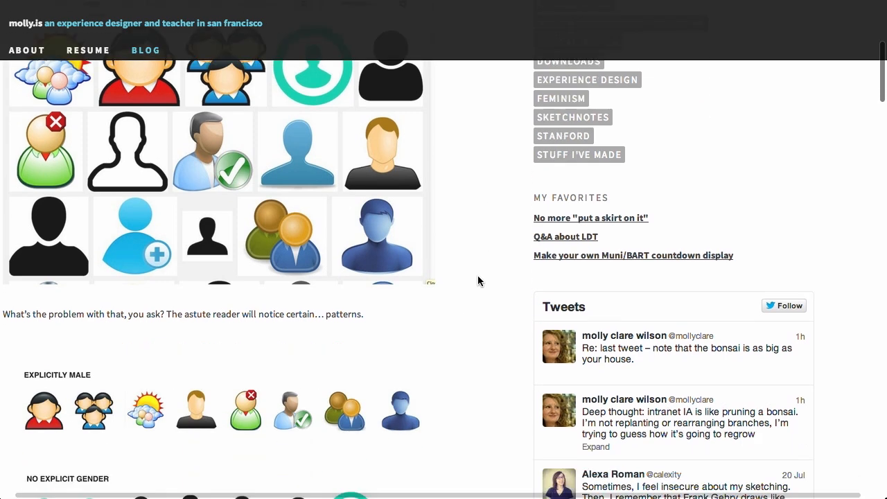
scroll(478, 281, "down", 5)
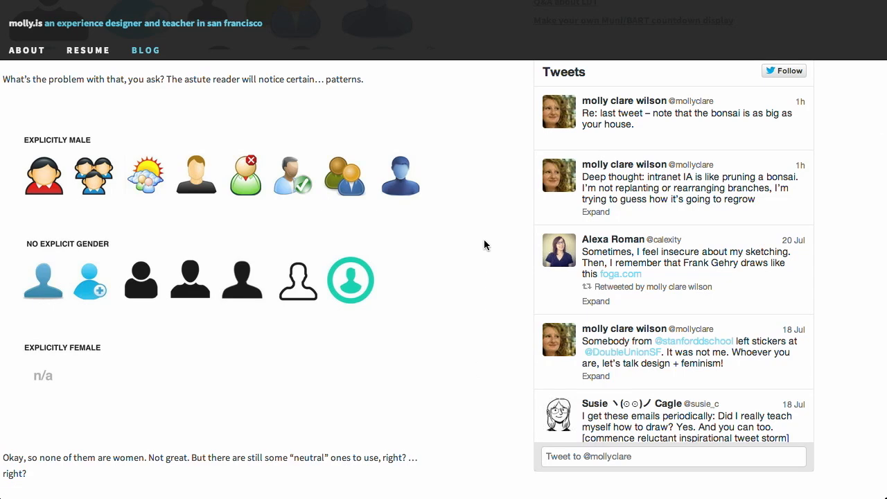
scroll(486, 330, "down", 10)
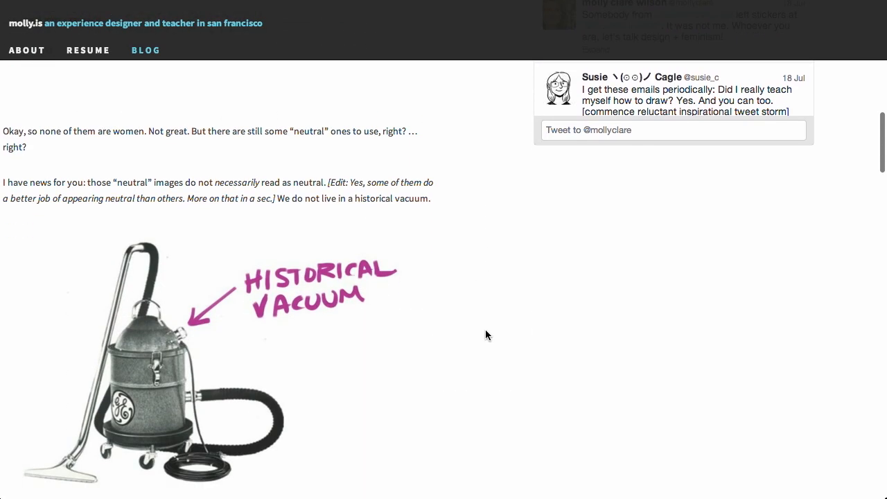
scroll(485, 336, "down", 2)
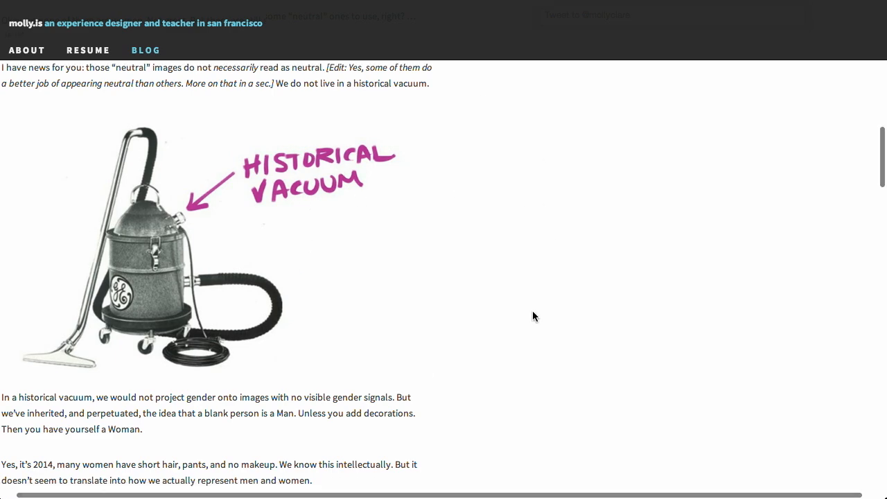
scroll(532, 310, "down", 3)
scroll(533, 311, "down", 4)
scroll(533, 310, "down", 2)
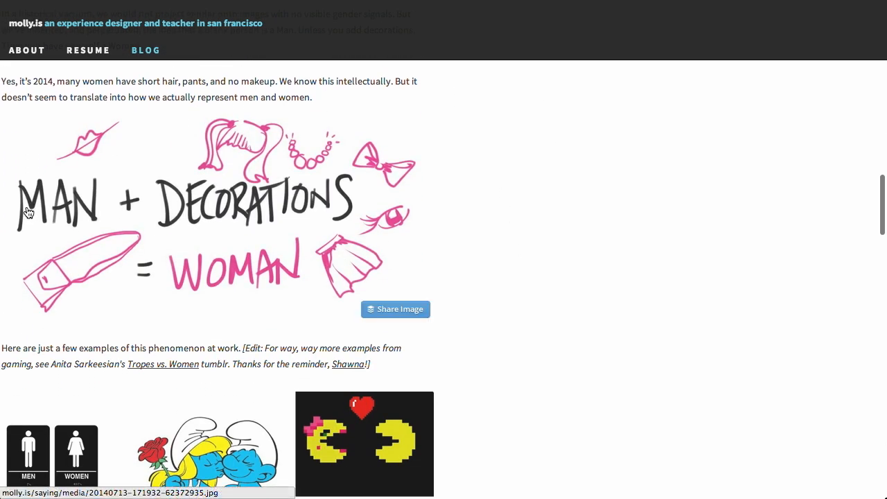
mouse_move(222, 215)
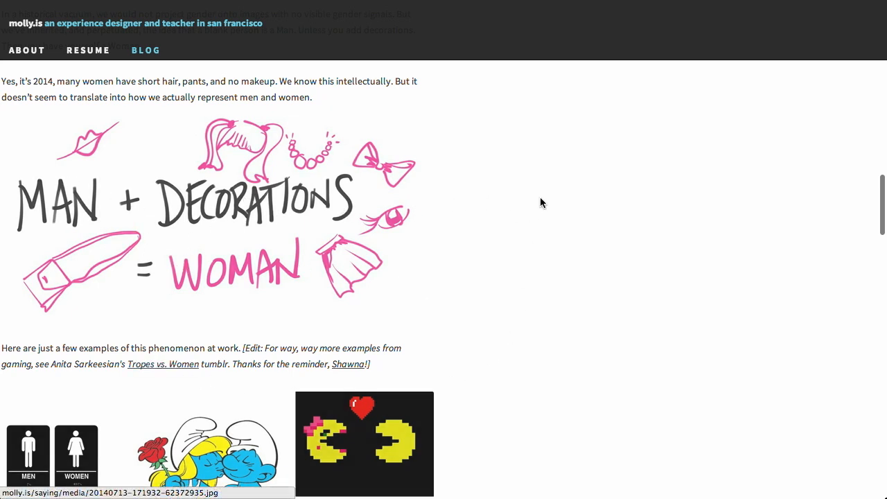
scroll(542, 202, "down", 3)
scroll(542, 203, "down", 3)
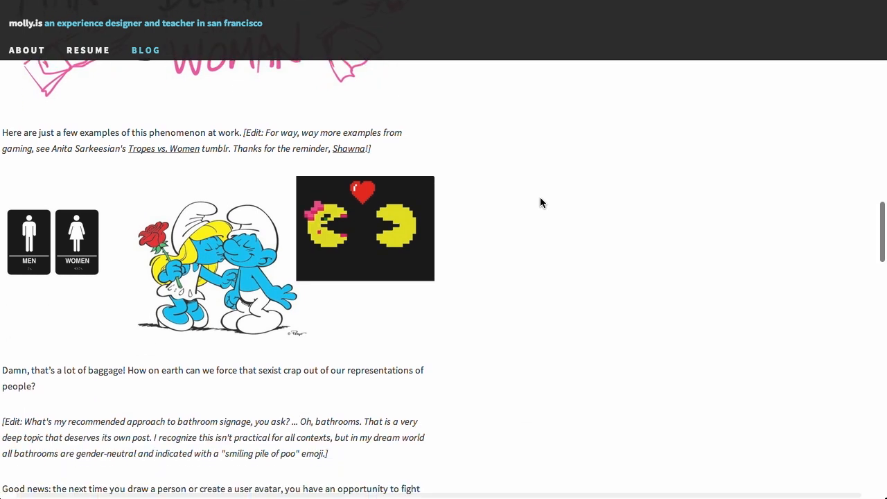
scroll(543, 202, "down", 1)
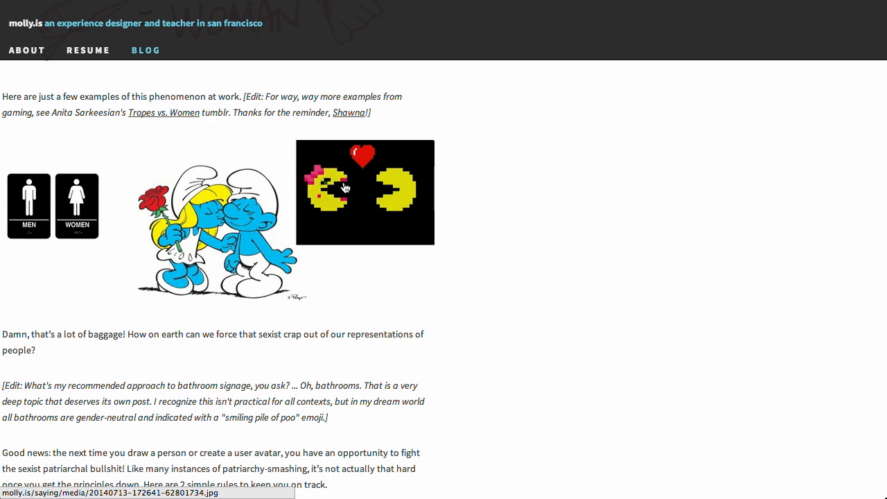
scroll(571, 289, "down", 2)
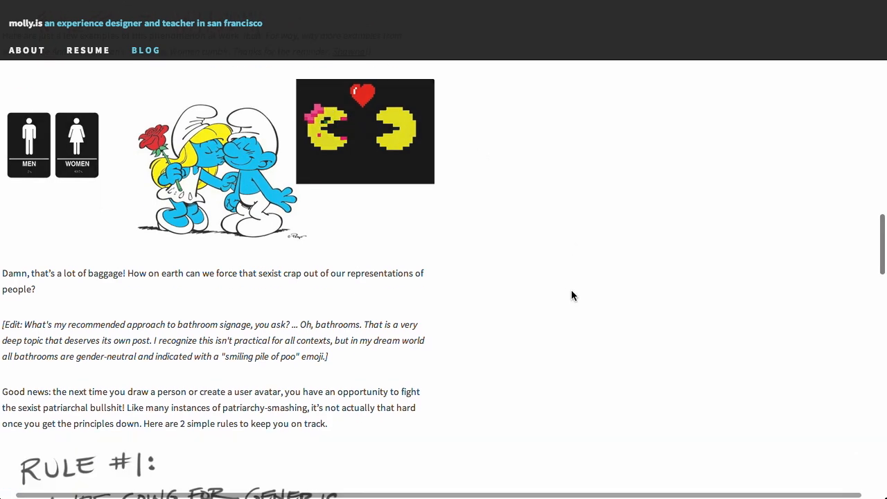
scroll(572, 289, "down", 6)
scroll(571, 290, "down", 3)
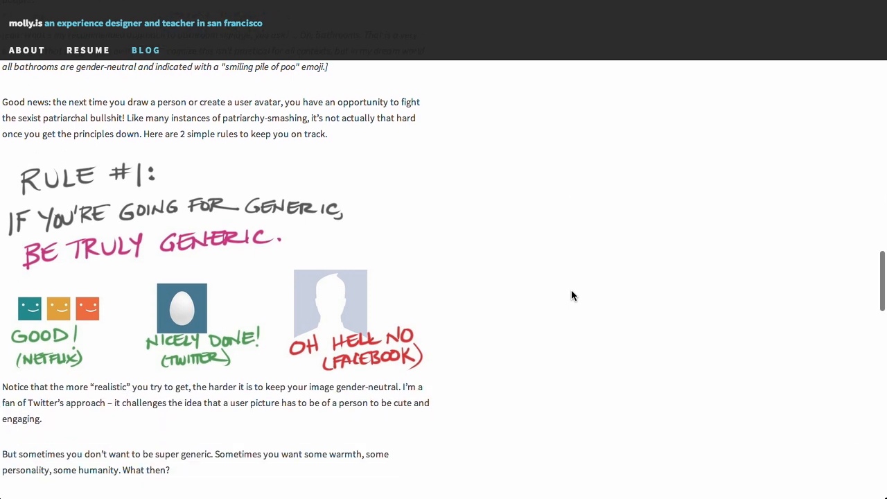
scroll(572, 297, "down", 2)
scroll(571, 298, "up", 1)
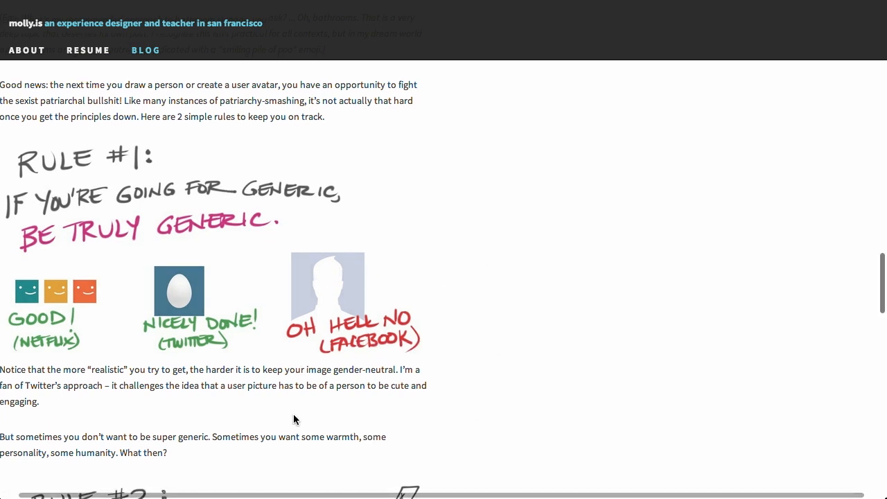
scroll(300, 380, "down", 1)
mouse_move(207, 250)
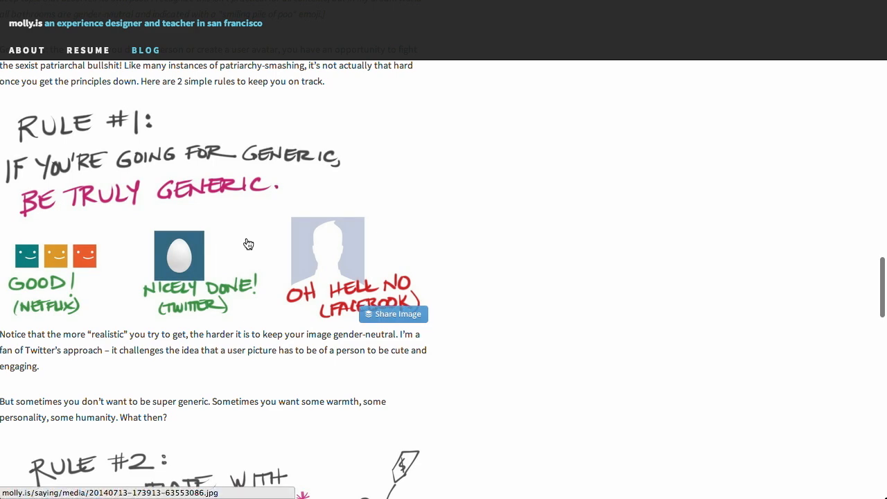
scroll(607, 383, "down", 3)
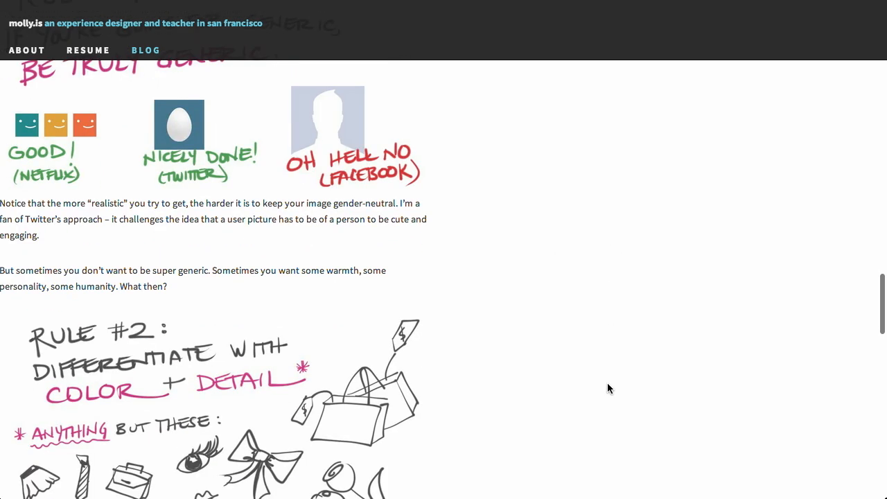
scroll(607, 382, "down", 3)
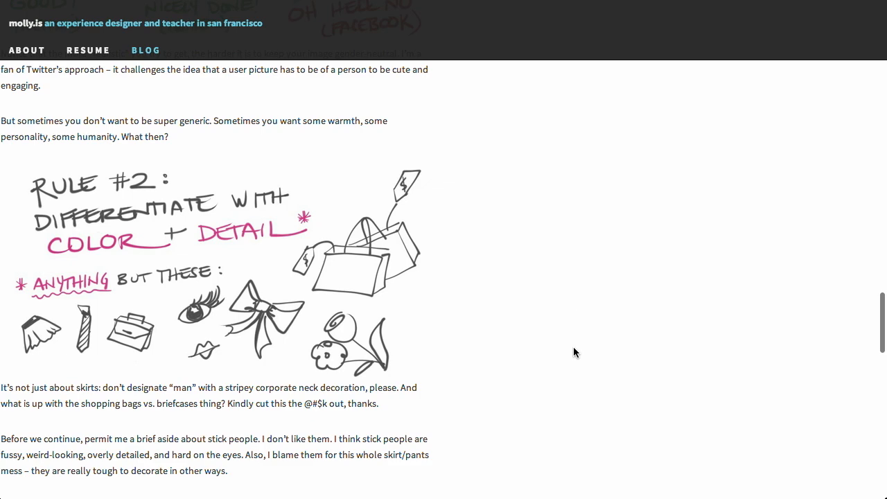
scroll(574, 352, "down", 1)
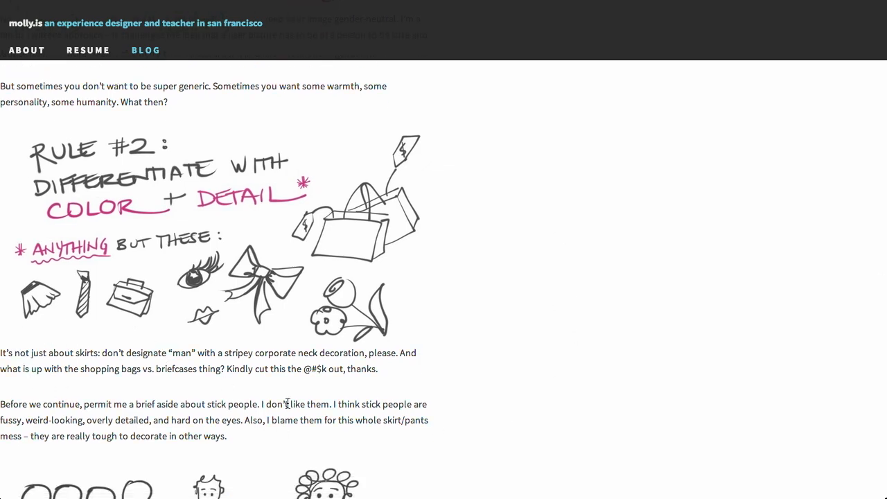
scroll(544, 400, "down", 3)
scroll(544, 400, "down", 2)
scroll(544, 400, "down", 2)
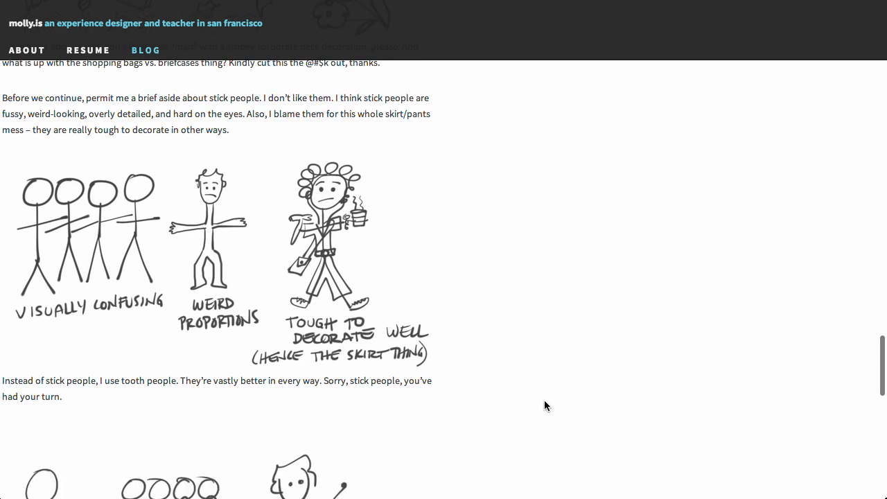
scroll(503, 391, "down", 2)
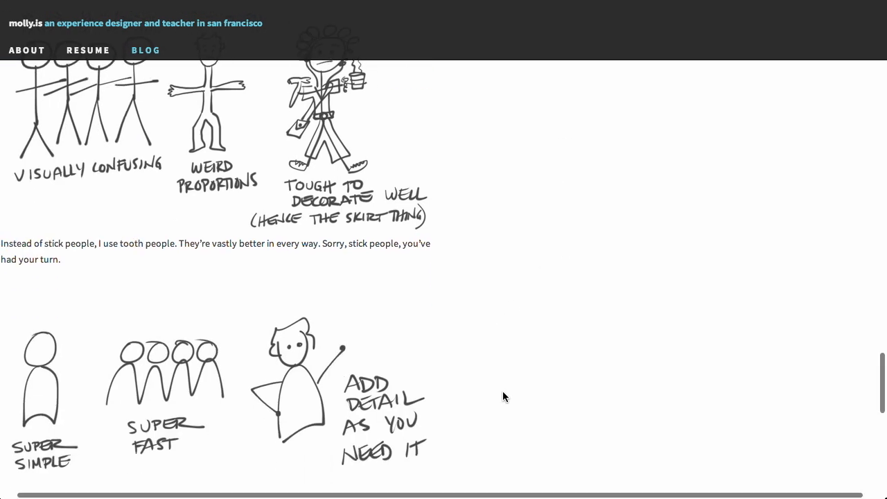
scroll(502, 391, "up", 1)
scroll(503, 390, "up", 2)
scroll(503, 391, "up", 1)
scroll(502, 391, "up", 1)
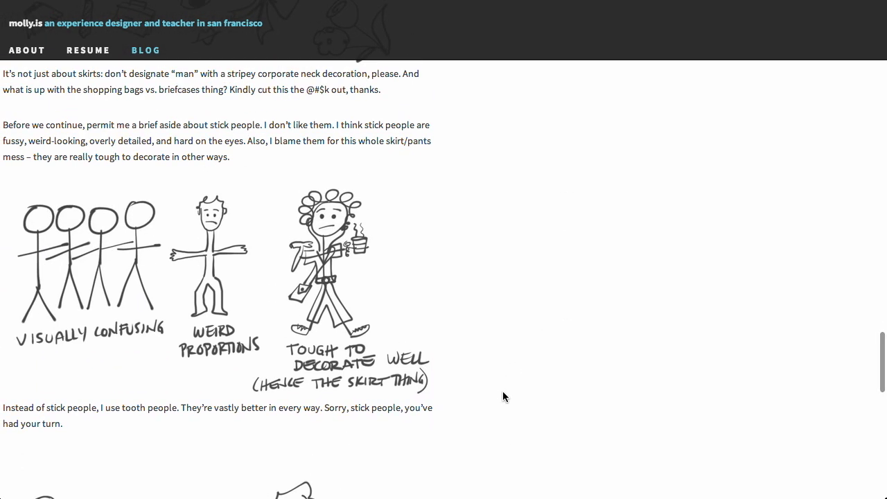
scroll(503, 391, "up", 1)
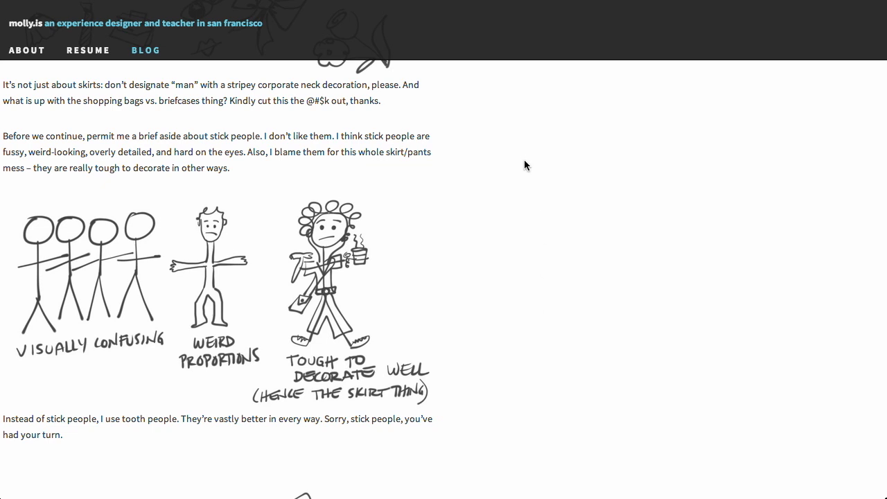
scroll(524, 165, "up", 1)
scroll(523, 156, "up", 1)
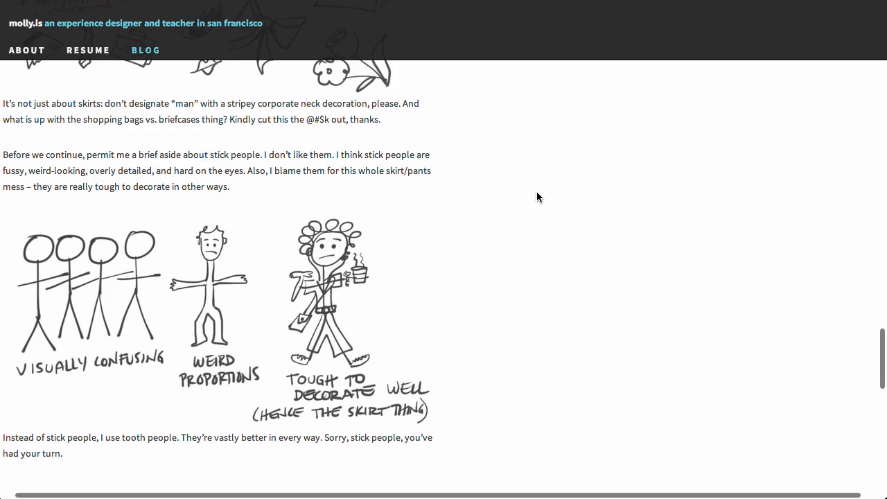
scroll(537, 192, "down", 5)
scroll(537, 191, "down", 5)
scroll(537, 191, "down", 5)
scroll(537, 191, "up", 5)
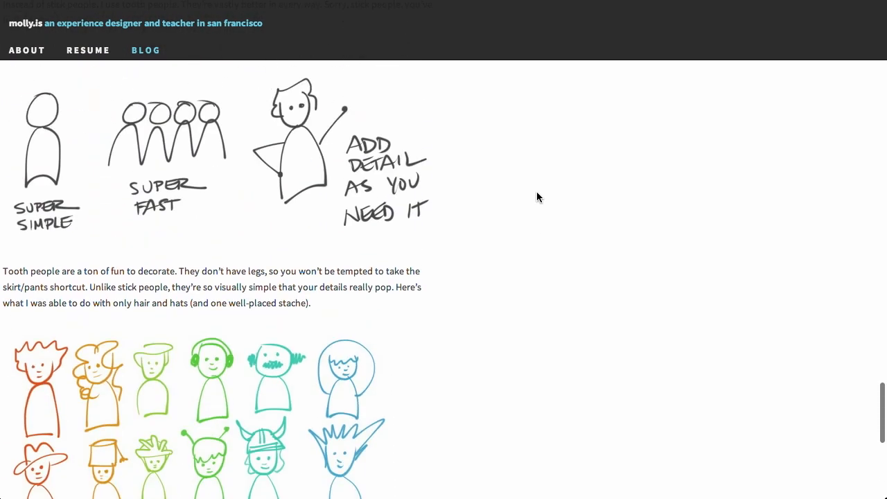
scroll(537, 191, "up", 5)
scroll(457, 232, "up", 5)
scroll(457, 238, "up", 5)
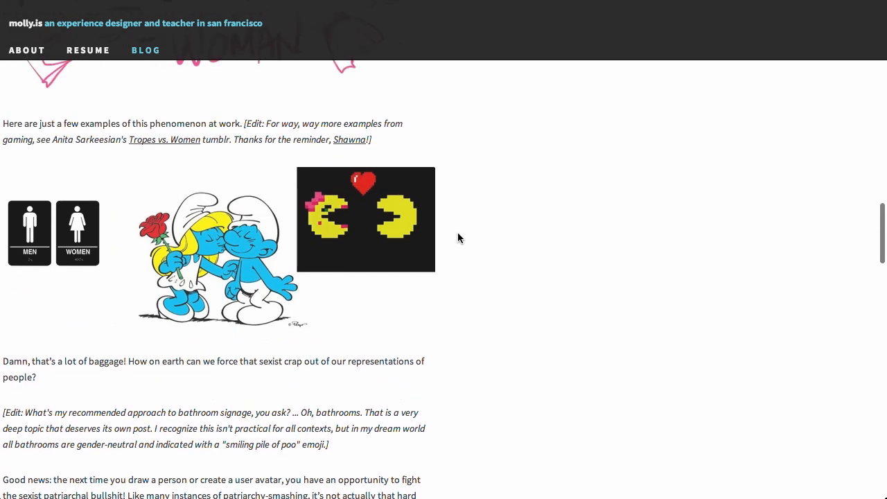
scroll(458, 238, "up", 5)
scroll(458, 238, "up", 5)
scroll(457, 238, "up", 5)
scroll(457, 238, "up", 5)
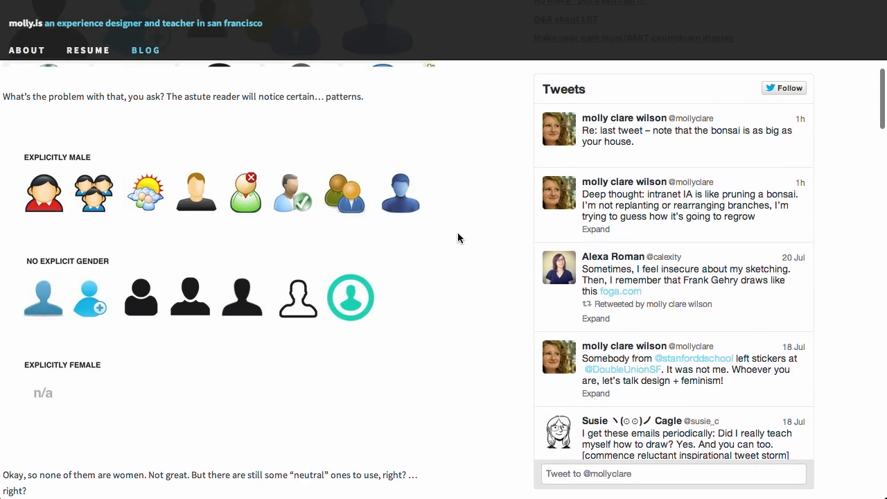
scroll(458, 238, "up", 3)
scroll(458, 237, "up", 2)
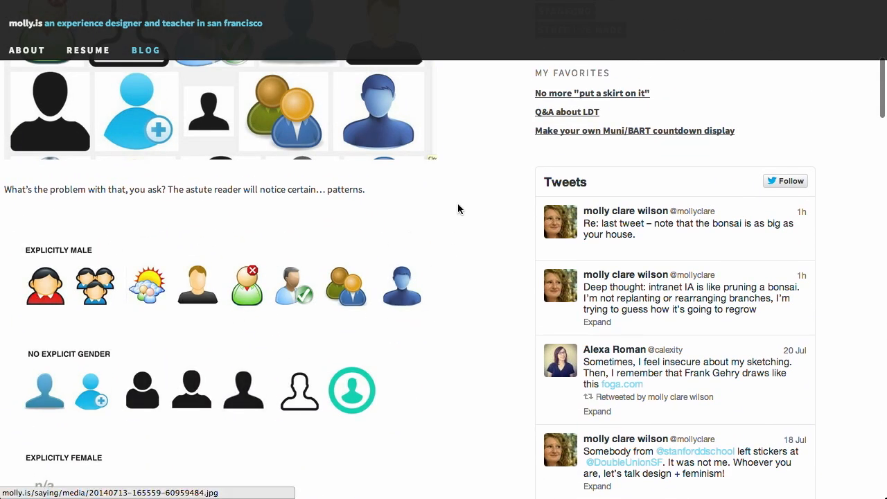
scroll(495, 161, "up", 2)
scroll(495, 161, "down", 5)
scroll(495, 161, "up", 2)
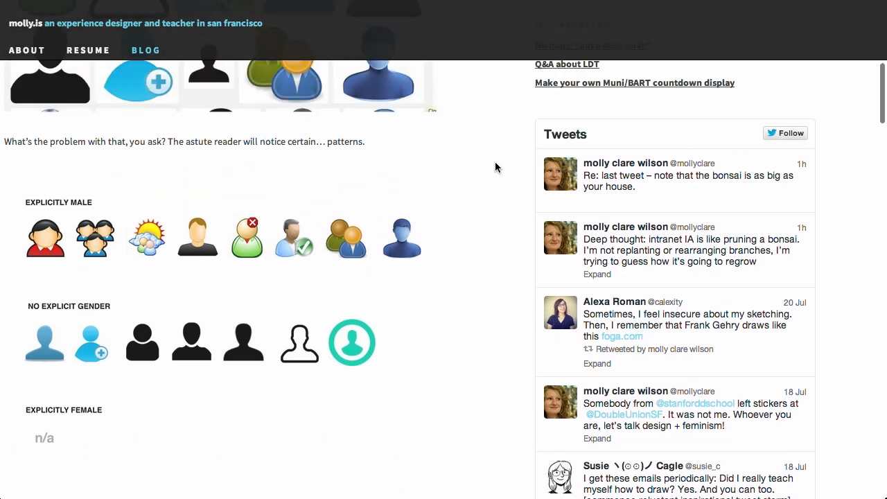
scroll(494, 161, "up", 4)
scroll(495, 161, "up", 4)
scroll(495, 167, "up", 1)
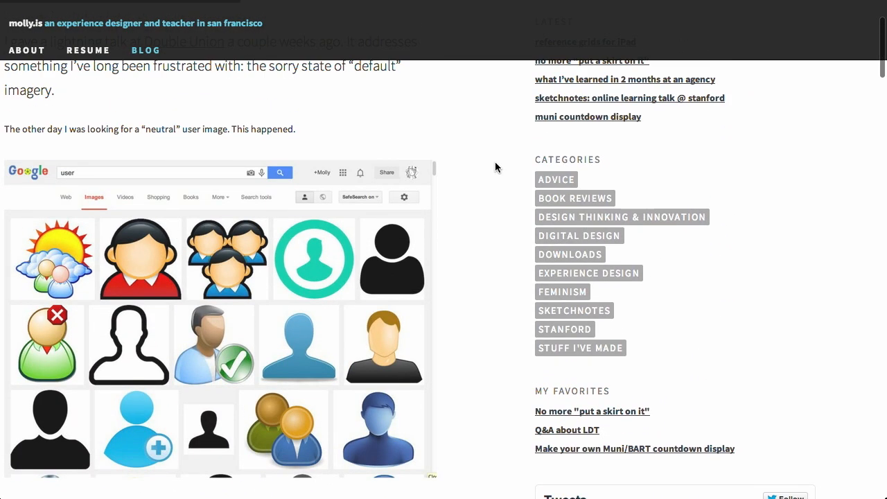
scroll(495, 167, "down", 7)
scroll(495, 167, "down", 2)
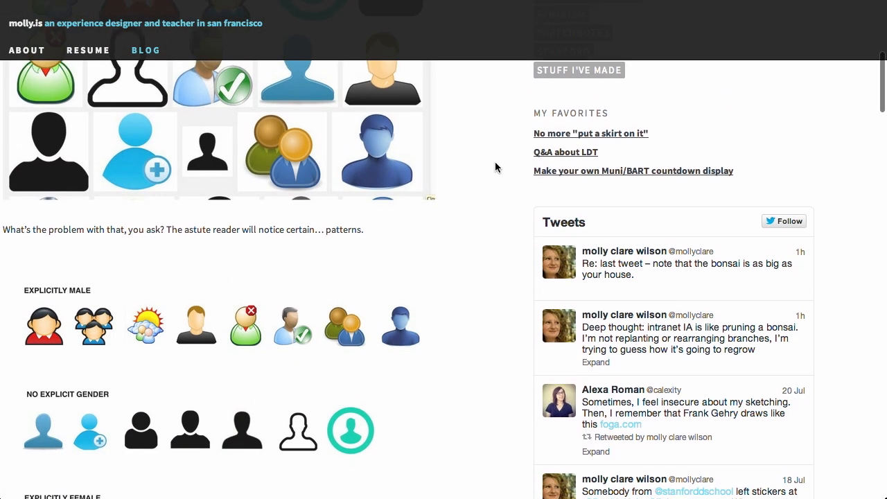
scroll(495, 167, "down", 3)
scroll(495, 167, "up", 5)
scroll(495, 167, "down", 4)
scroll(495, 167, "up", 8)
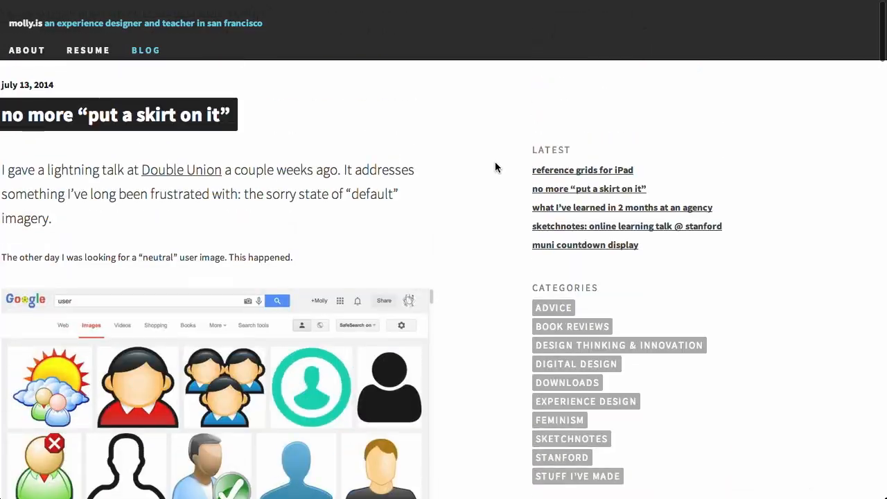